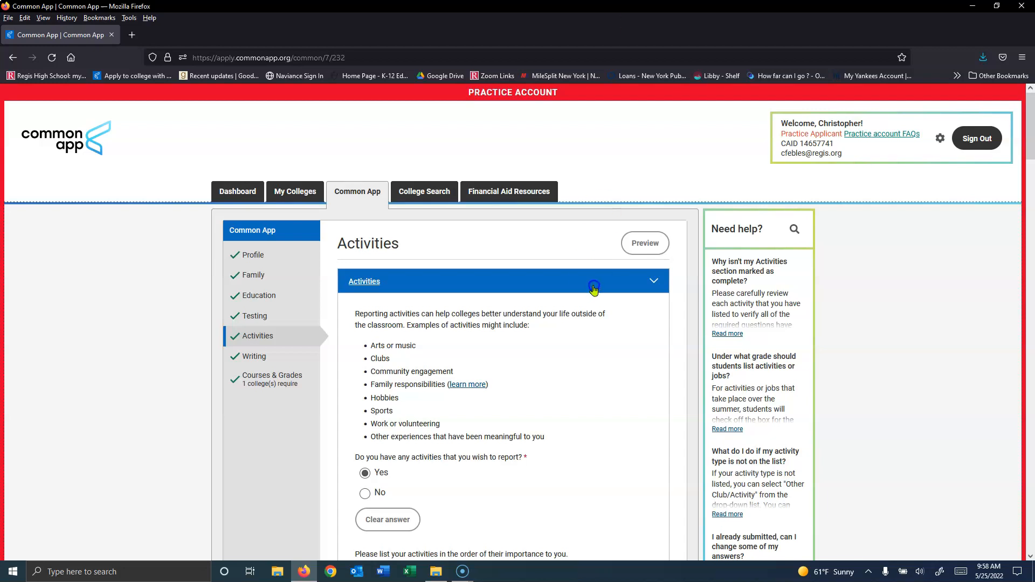
# Review the Activities instructions and the available Activity type and Sport/team options for Activity 1
pyautogui.scroll(-1, 593, 289)
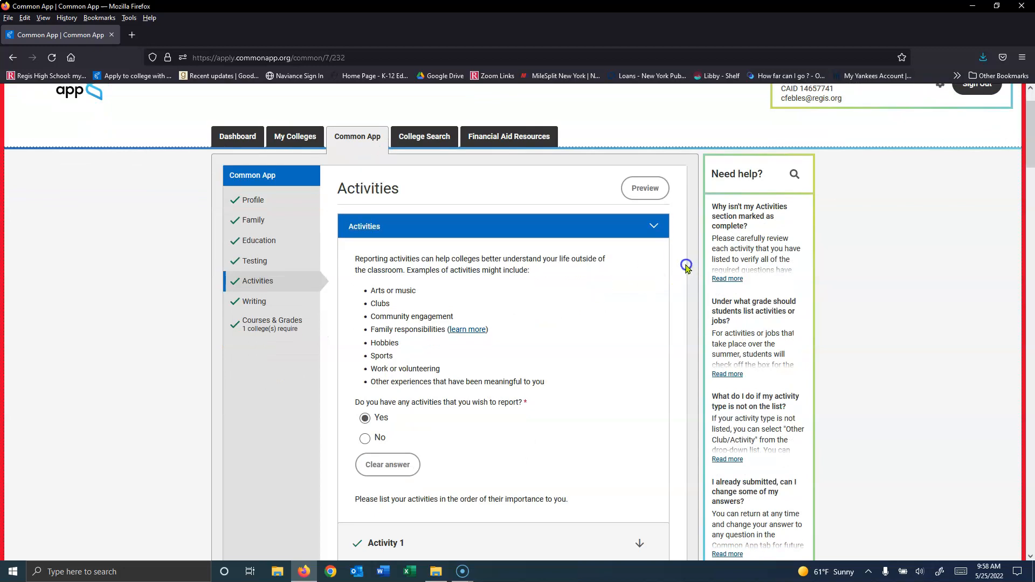
pyautogui.scroll(-1, 687, 268)
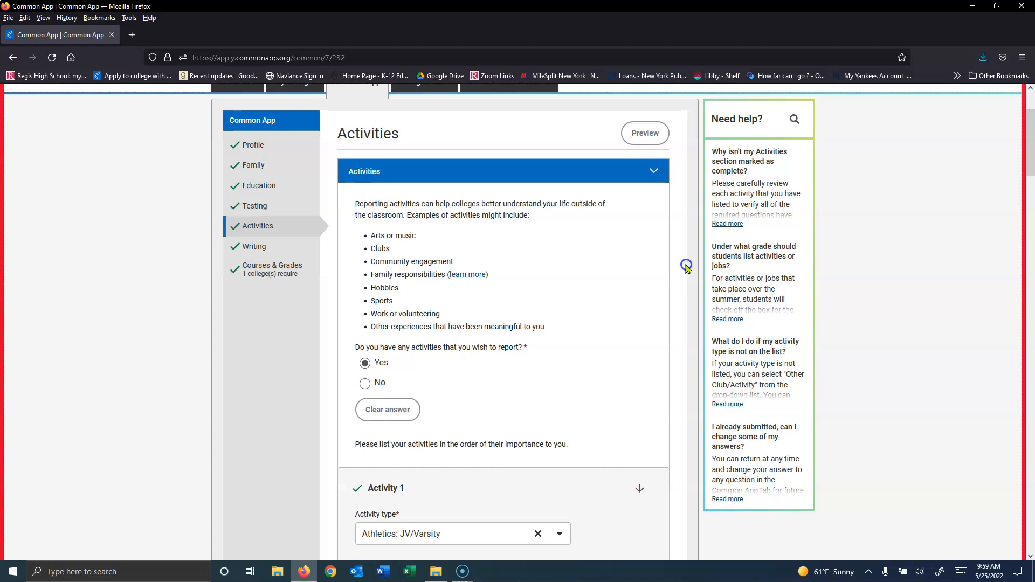
pyautogui.click(20, 559)
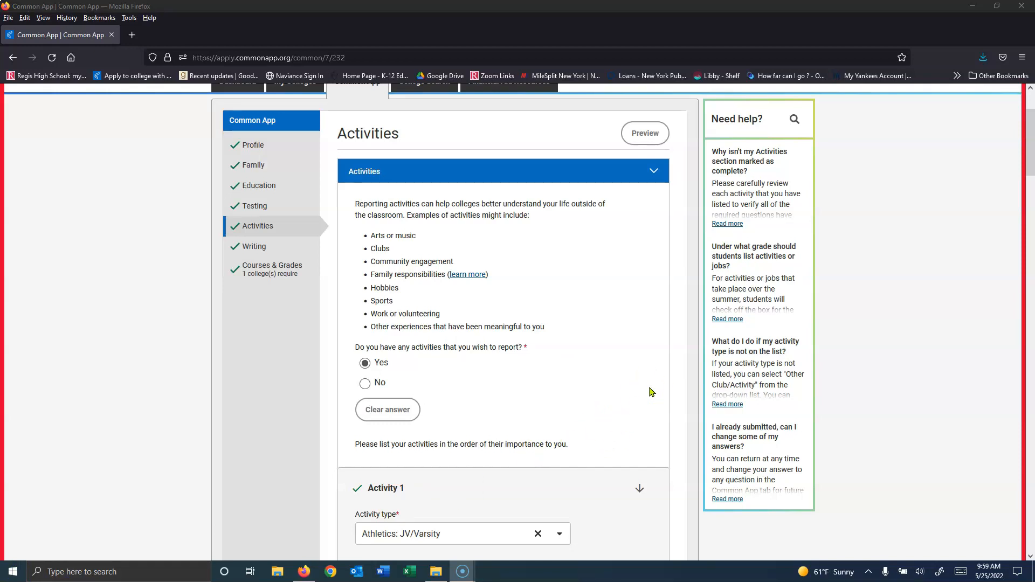
pyautogui.scroll(-1, 650, 391)
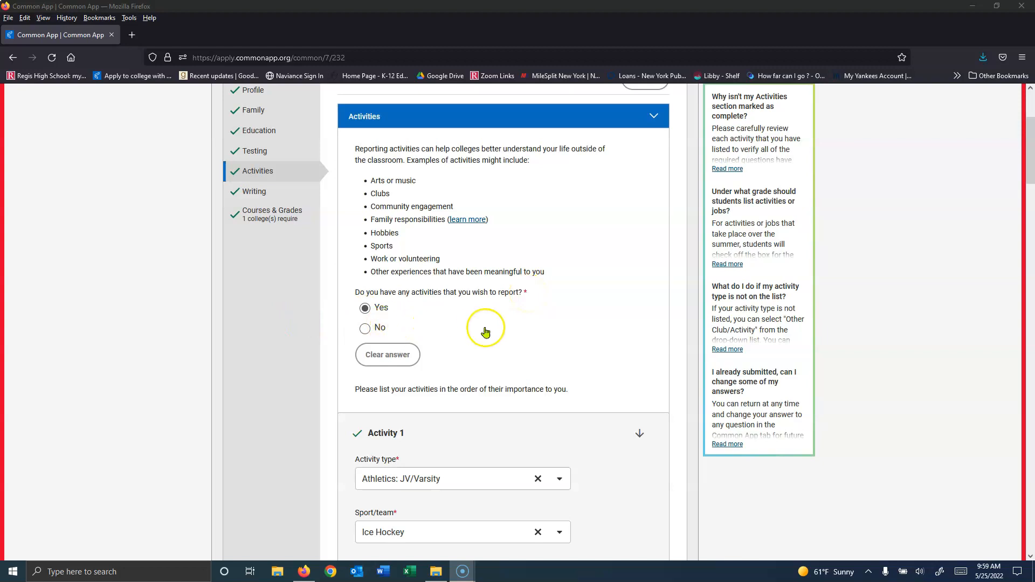
pyautogui.scroll(-2, 493, 326)
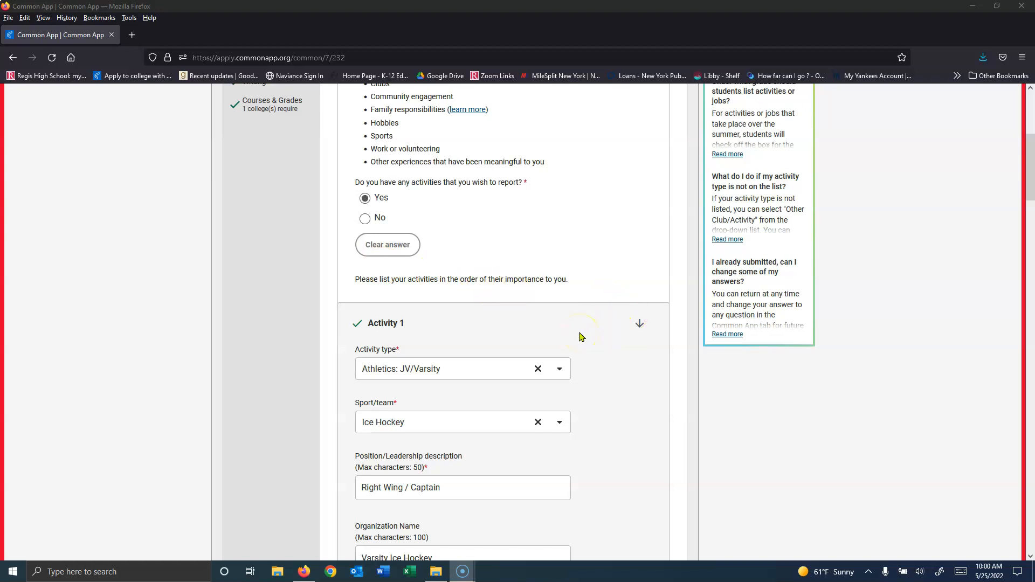
pyautogui.scroll(-2, 579, 337)
pyautogui.click(561, 260)
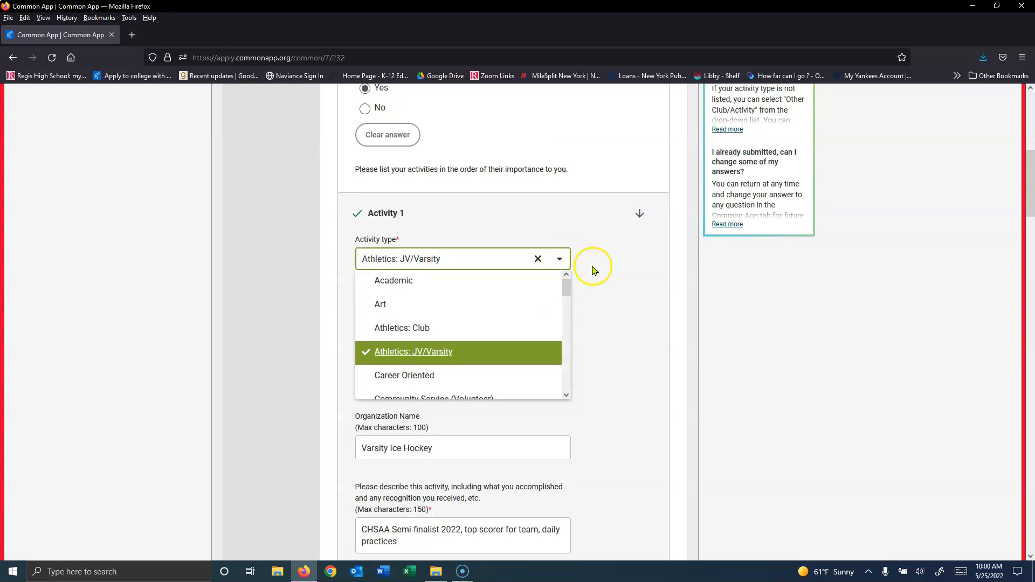
pyautogui.click(590, 301)
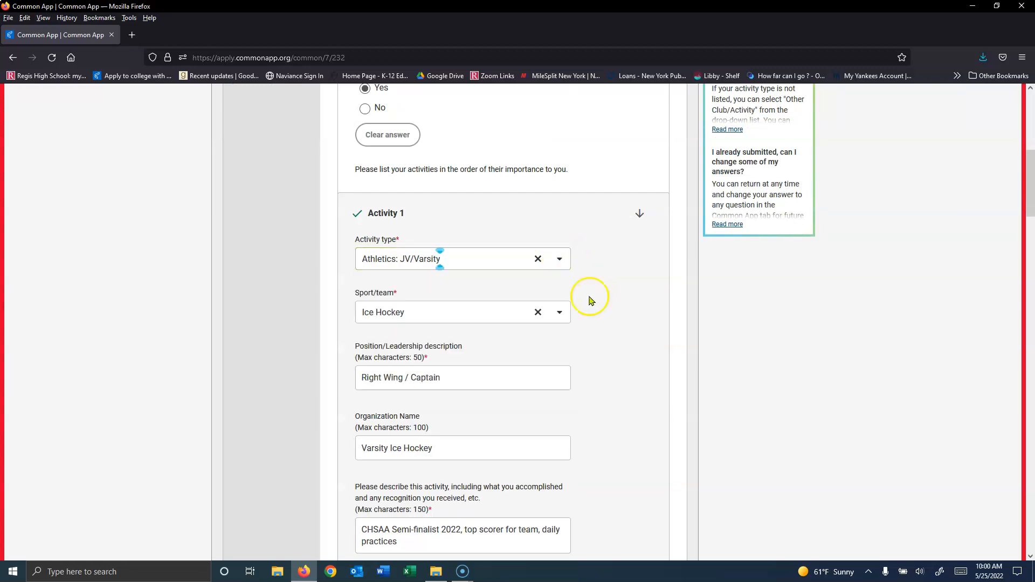
pyautogui.click(559, 314)
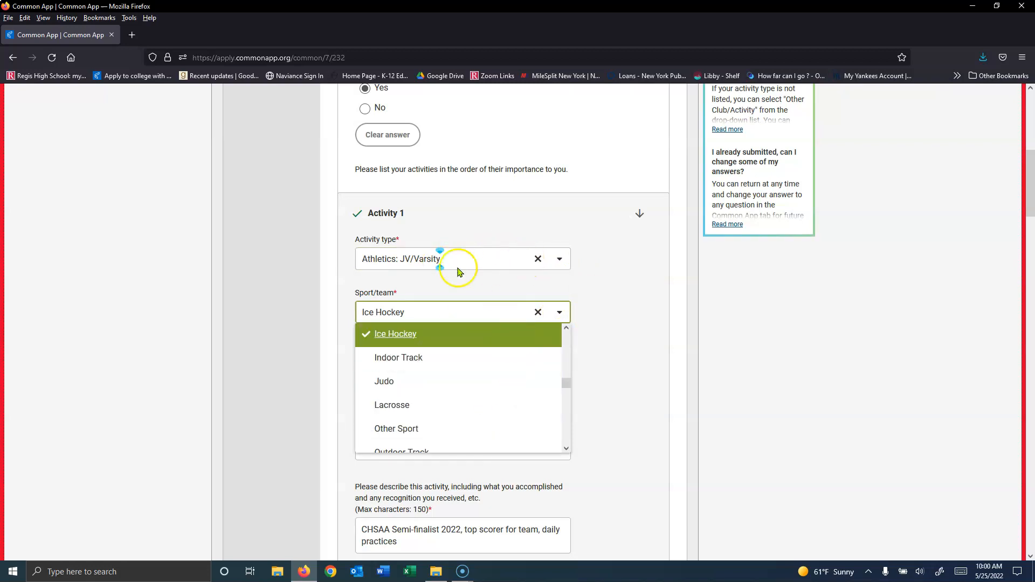
# Review Activity 1's organization name, description, grade levels, participation timing, hours and weeks, and college intent
pyautogui.scroll(-2, 599, 330)
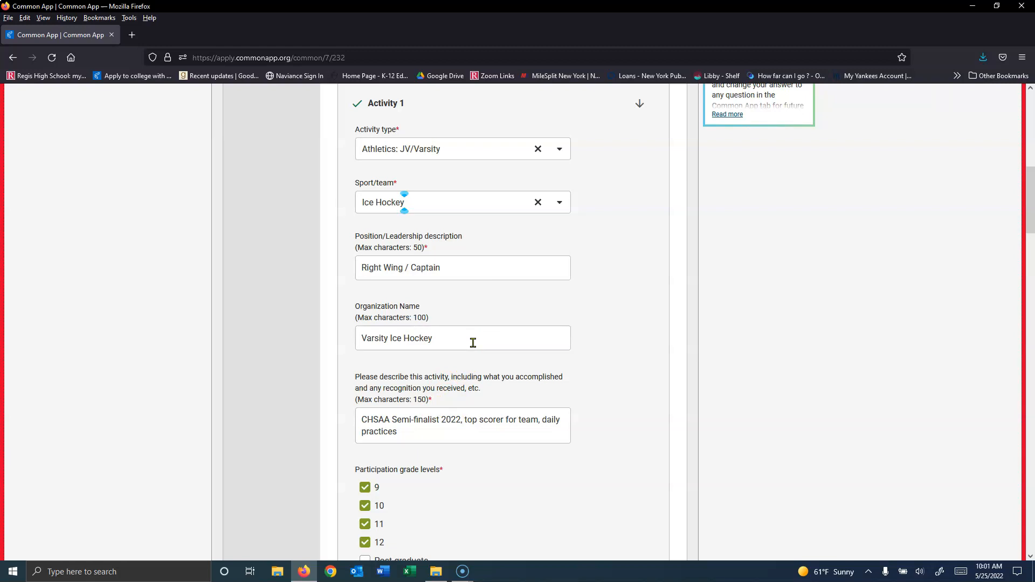
pyautogui.moveTo(473, 338); pyautogui.dragTo(335, 344)
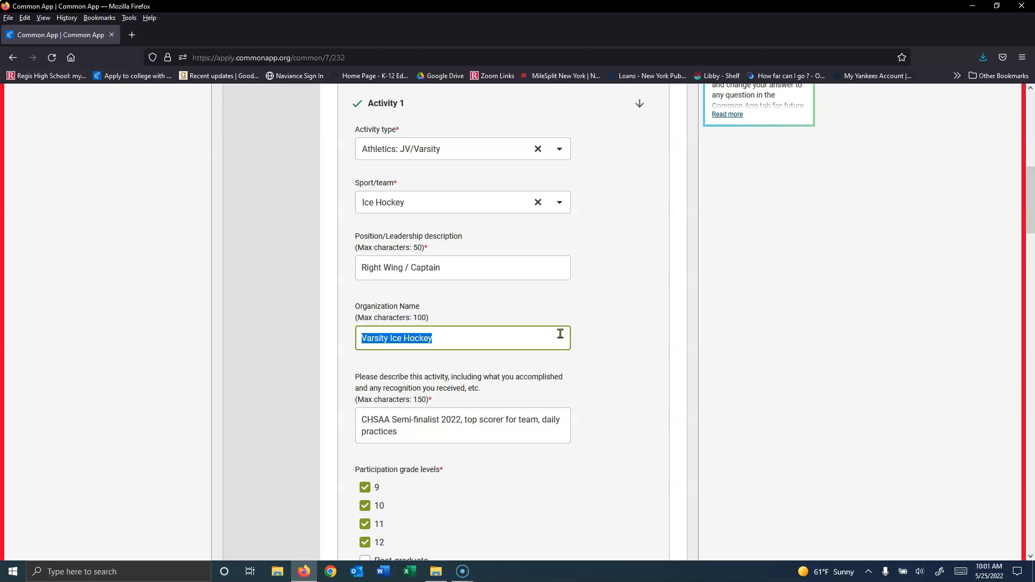
pyautogui.click(438, 426)
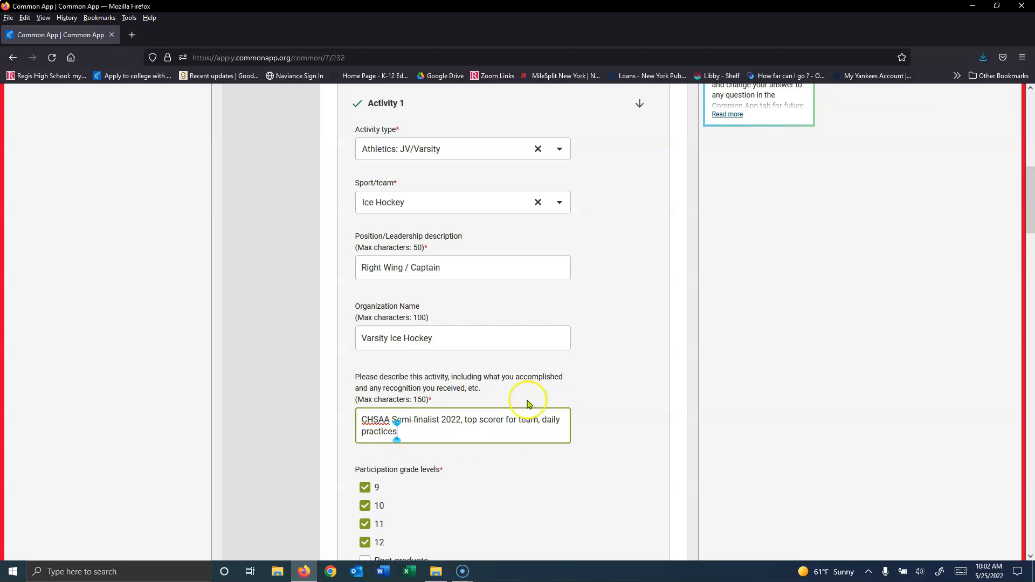
pyautogui.scroll(-2, 605, 399)
pyautogui.scroll(-1, 605, 399)
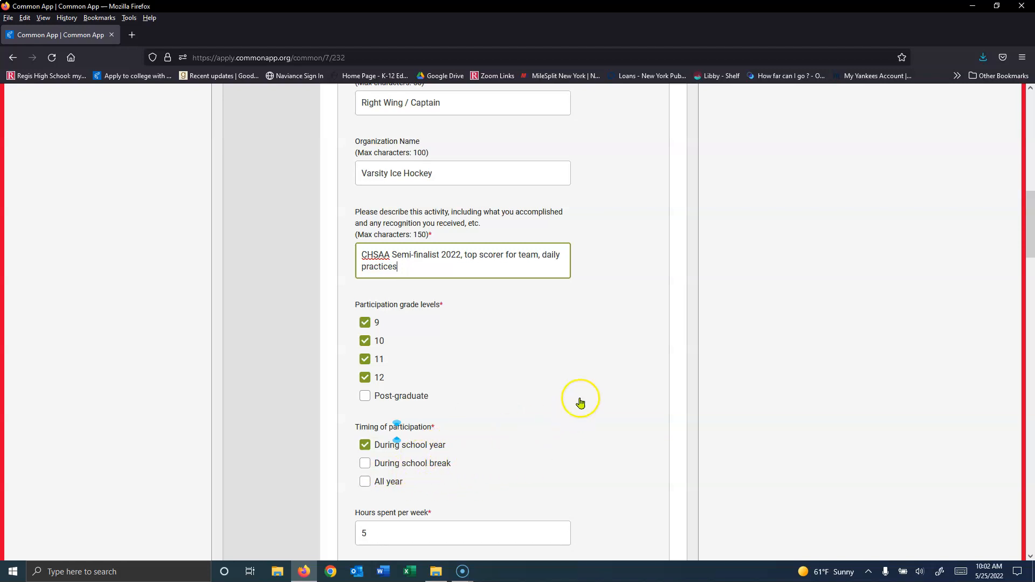
pyautogui.scroll(-3, 560, 383)
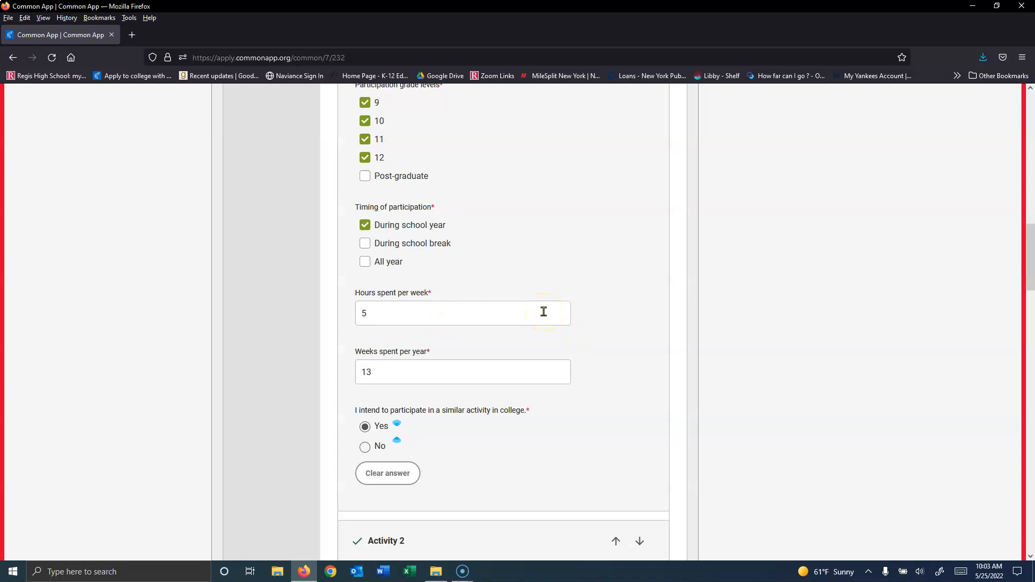
pyautogui.scroll(-2, 543, 312)
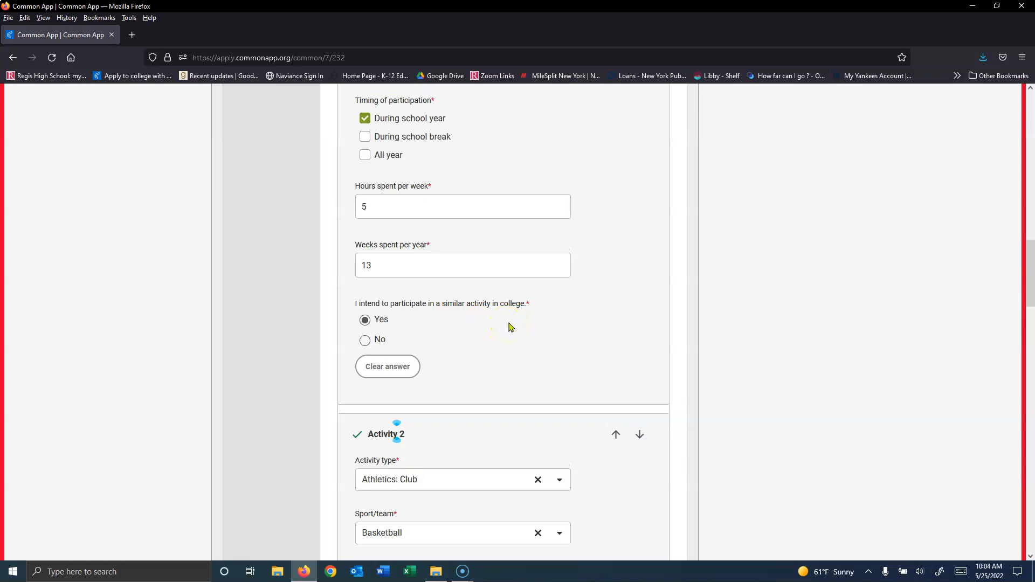
pyautogui.scroll(6, 508, 327)
pyautogui.scroll(3, 509, 327)
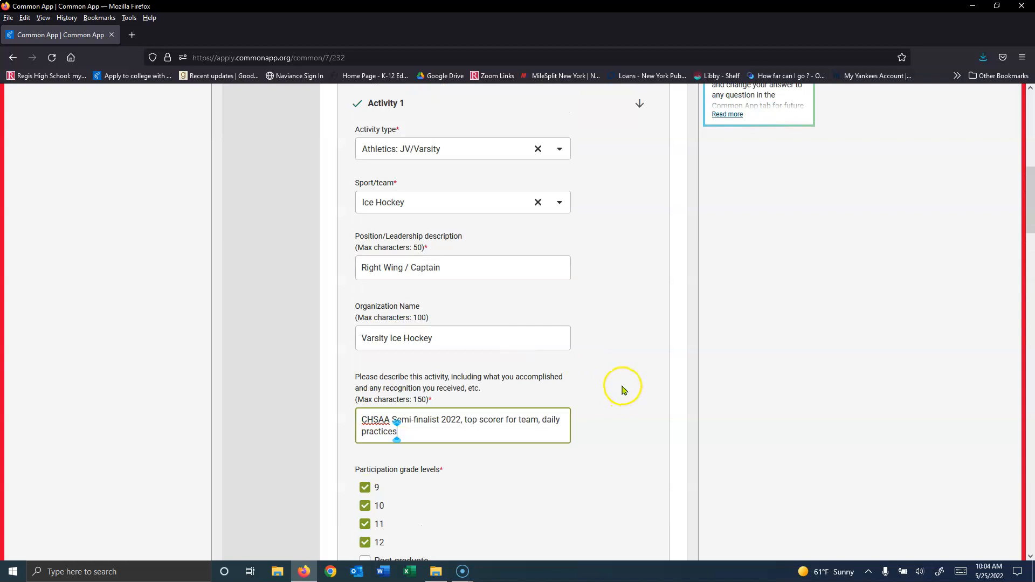
pyautogui.scroll(-3, 623, 388)
pyautogui.scroll(-4, 623, 389)
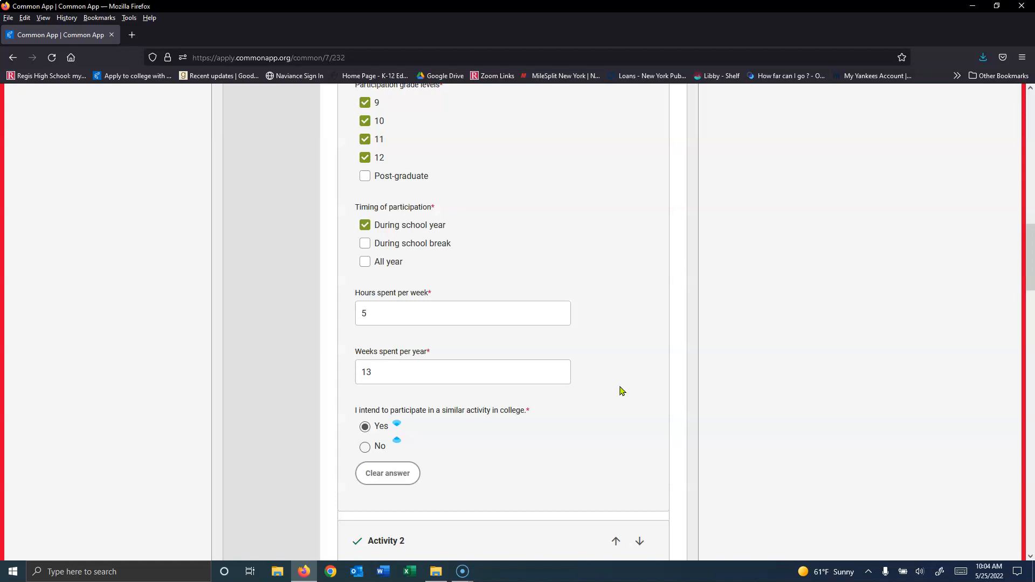
pyautogui.scroll(-2, 621, 391)
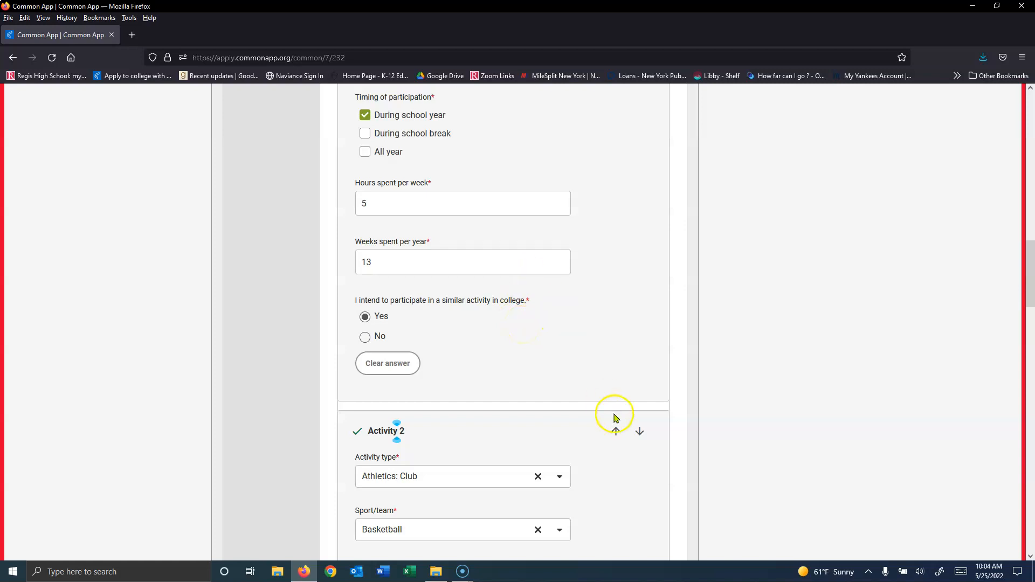
# Examine the Activity 2 basketball entry and the Activity 3 internship entry, including the internship's description
pyautogui.scroll(-3, 613, 415)
pyautogui.scroll(-1, 598, 348)
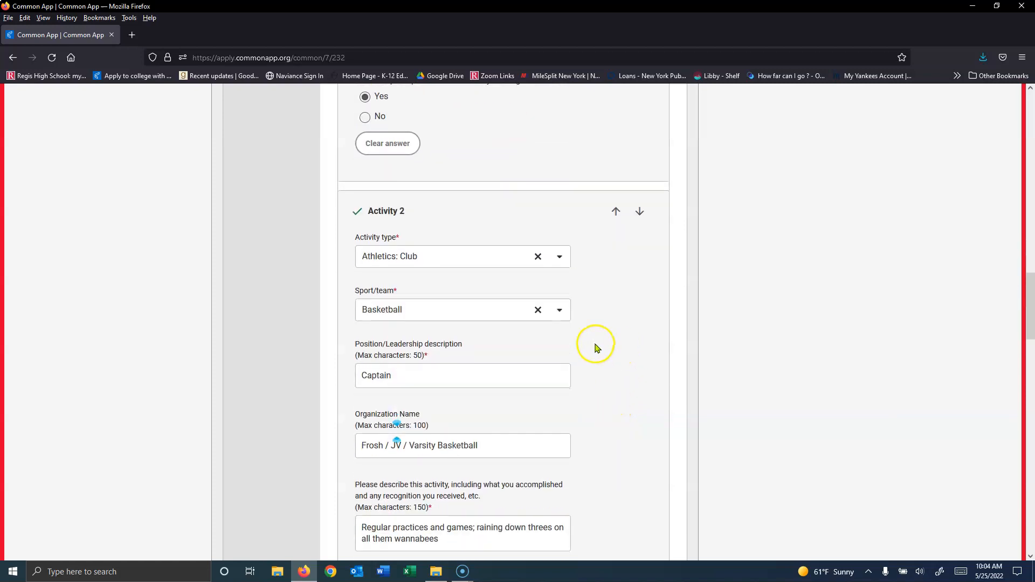
pyautogui.scroll(-4, 598, 378)
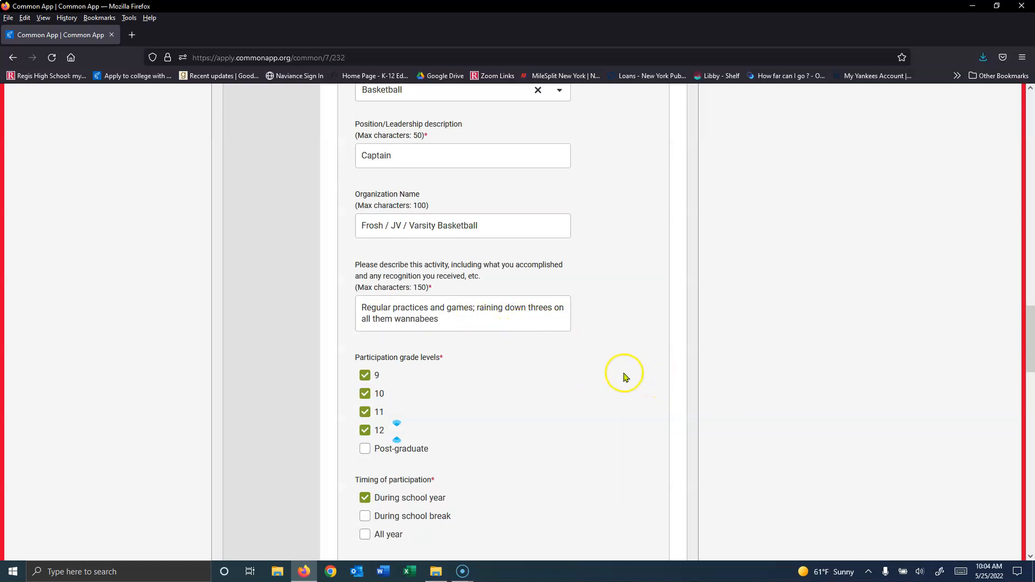
pyautogui.scroll(-5, 627, 380)
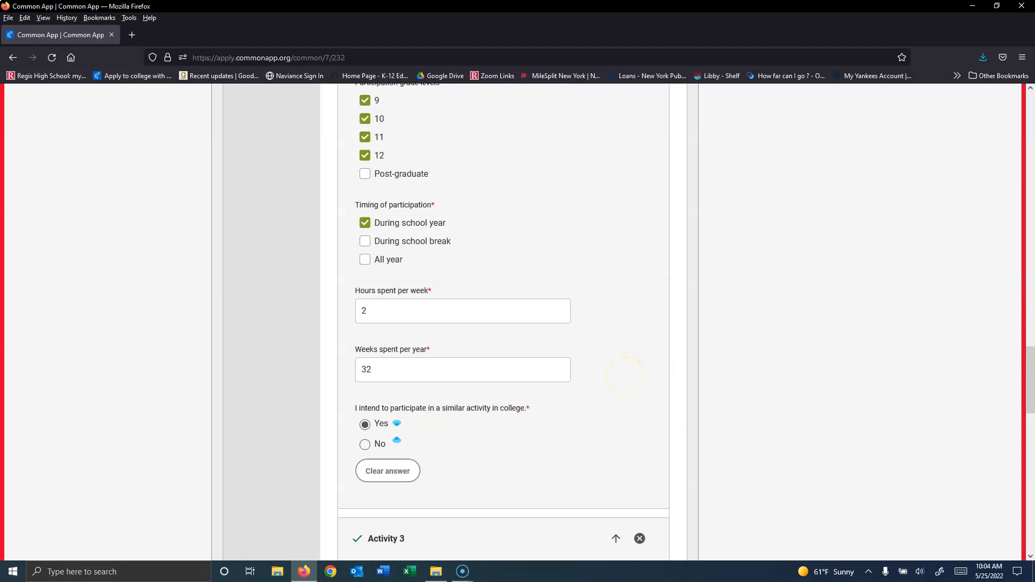
pyautogui.scroll(-4, 690, 454)
pyautogui.scroll(-3, 690, 454)
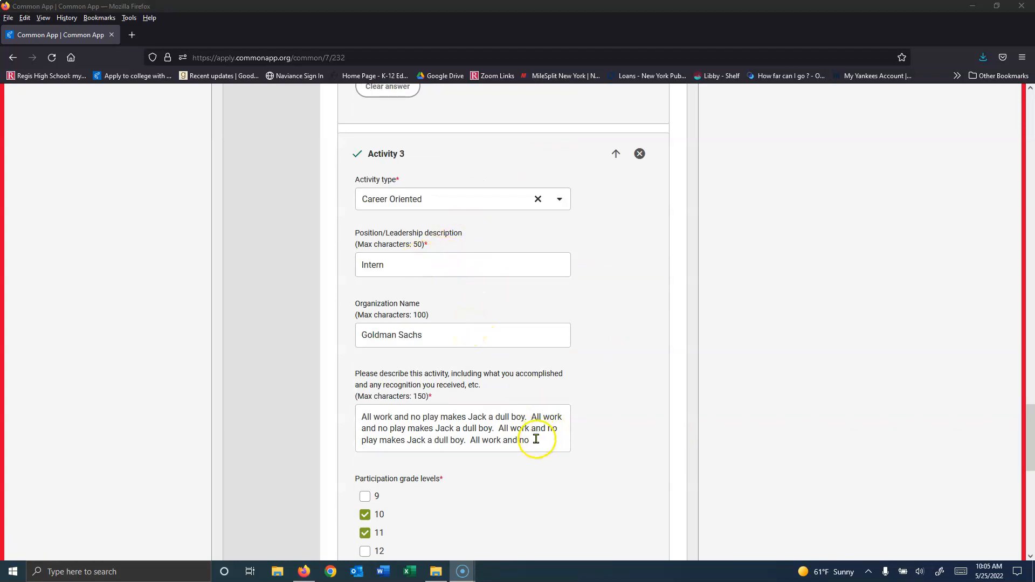
pyautogui.moveTo(529, 439); pyautogui.dragTo(346, 406)
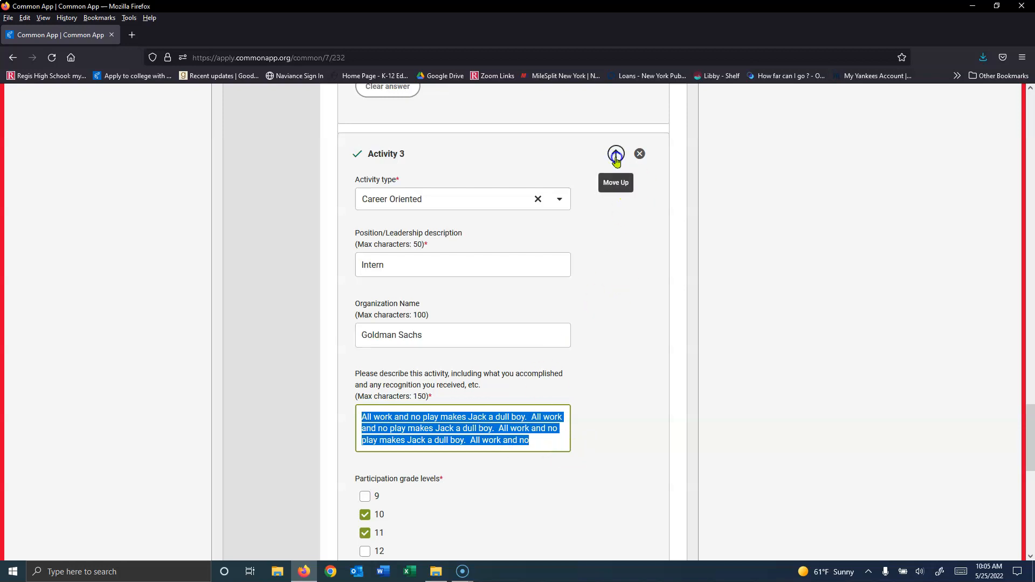
# Move the Career Oriented internship activity up one place in the activity order, ahead of the basketball activity
pyautogui.click(616, 156)
pyautogui.scroll(4, 607, 351)
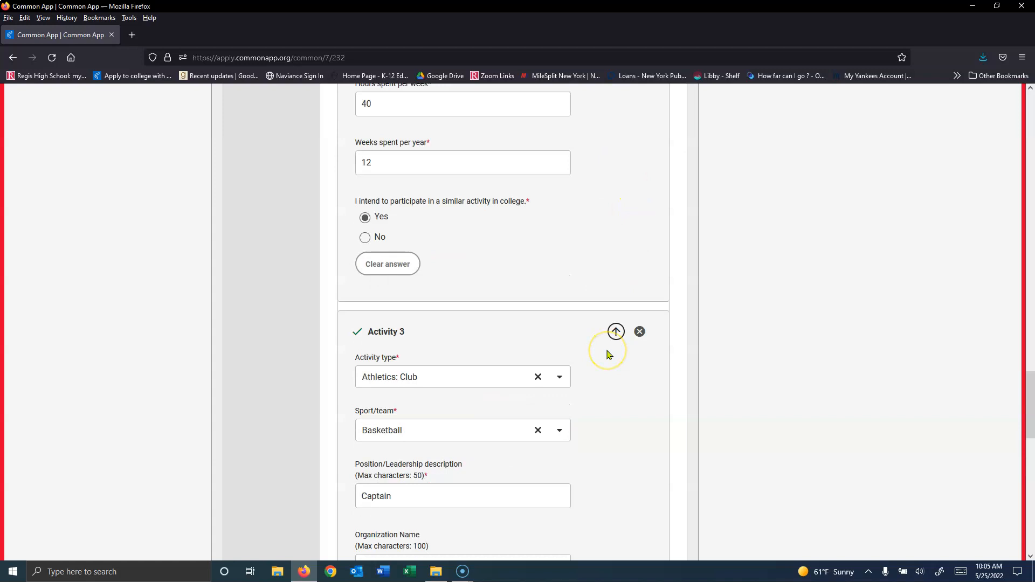
pyautogui.scroll(4, 607, 355)
pyautogui.scroll(-4, 607, 345)
pyautogui.scroll(-6, 615, 404)
pyautogui.scroll(-5, 616, 406)
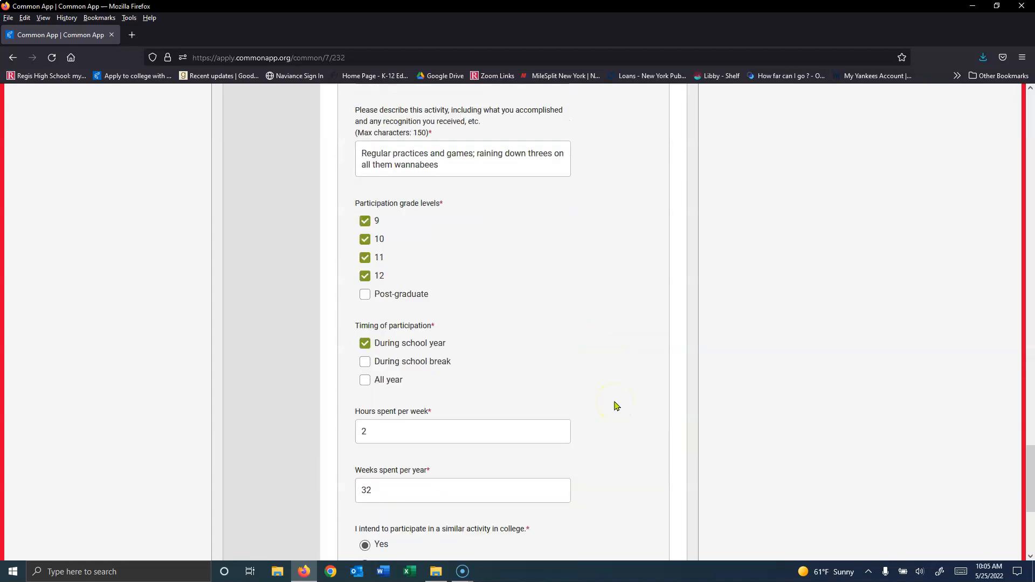
pyautogui.scroll(15, 616, 405)
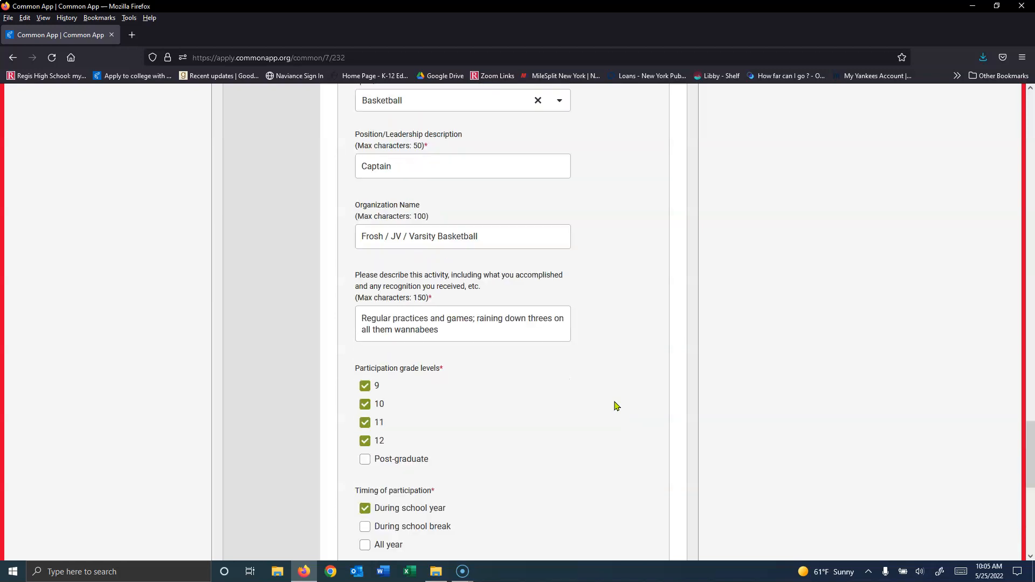
pyautogui.scroll(4, 616, 406)
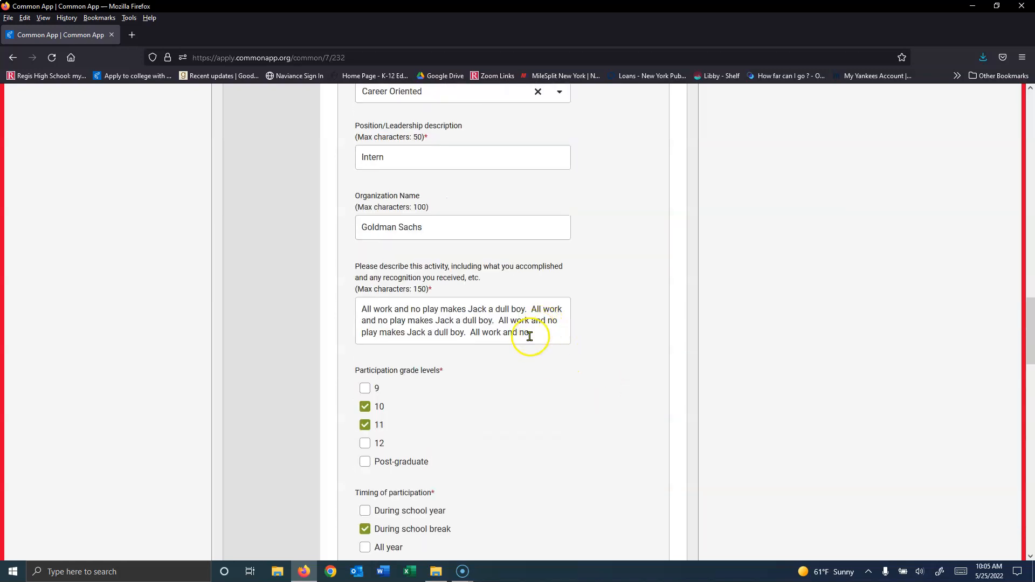
# Review the internship description, the add-activity option at the end of the list, and the reordered activity entries
pyautogui.moveTo(531, 332); pyautogui.dragTo(360, 298)
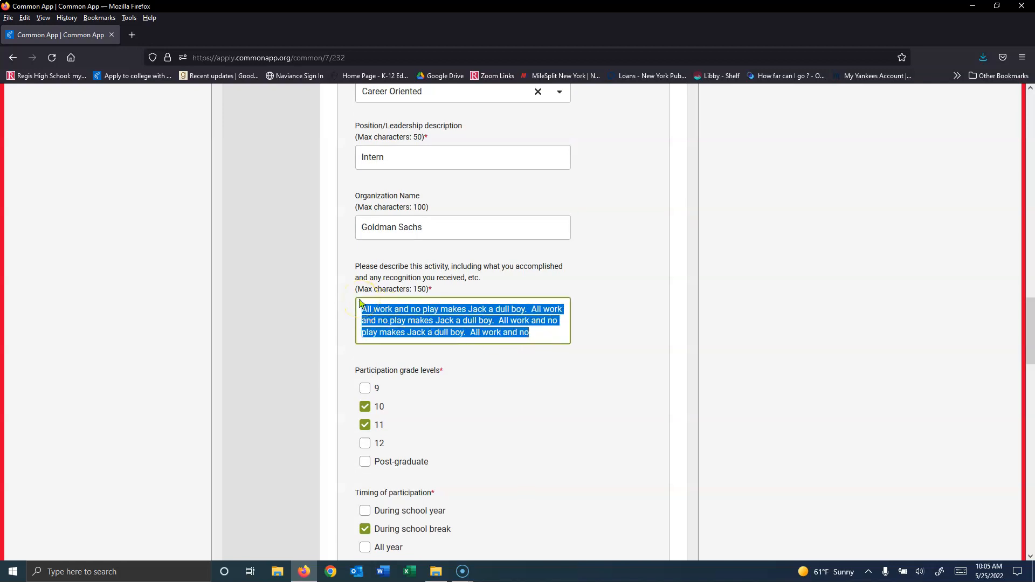
pyautogui.scroll(-12, 559, 388)
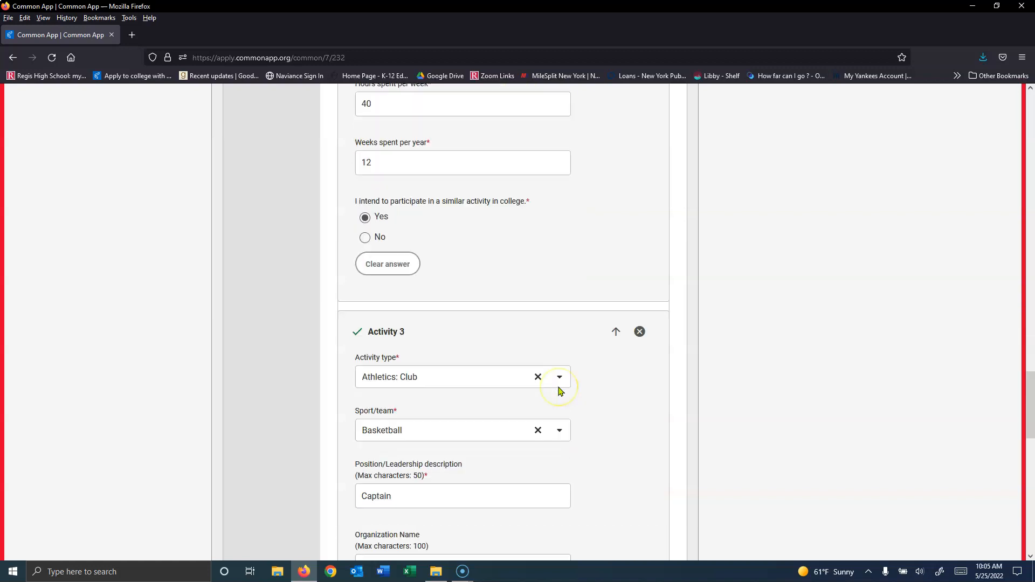
pyautogui.scroll(-11, 559, 391)
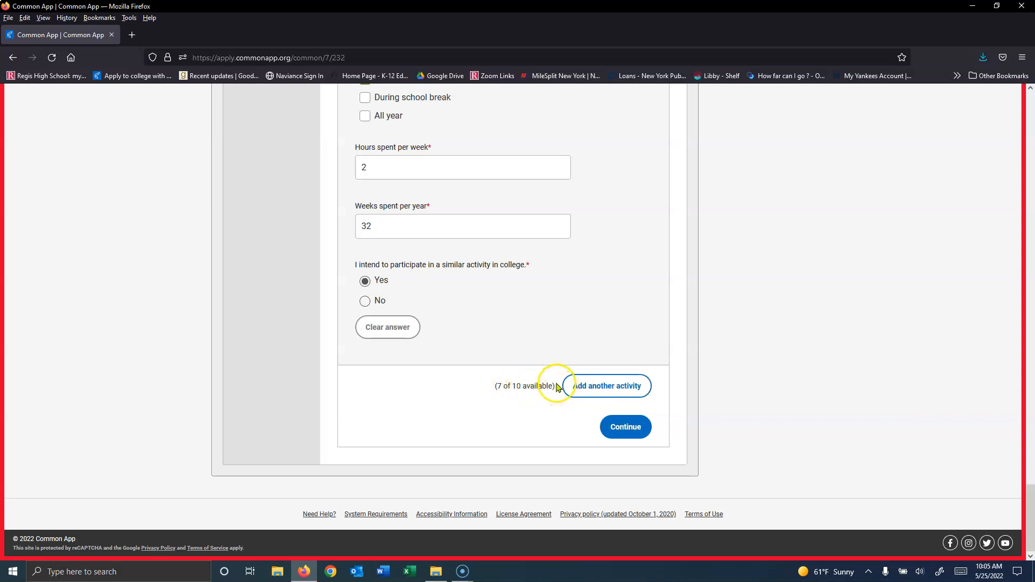
pyautogui.scroll(7, 556, 386)
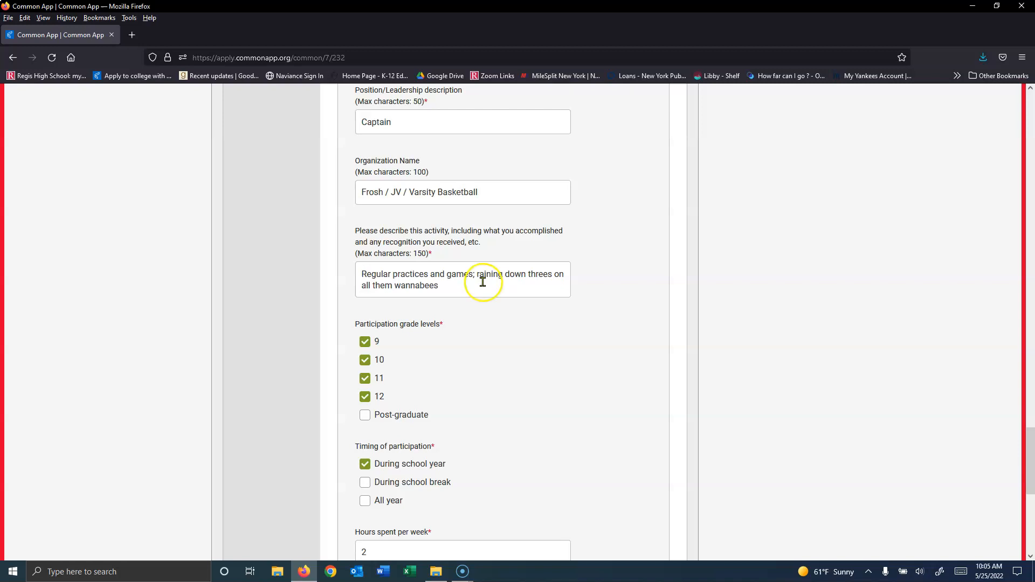
pyautogui.scroll(-7, 481, 285)
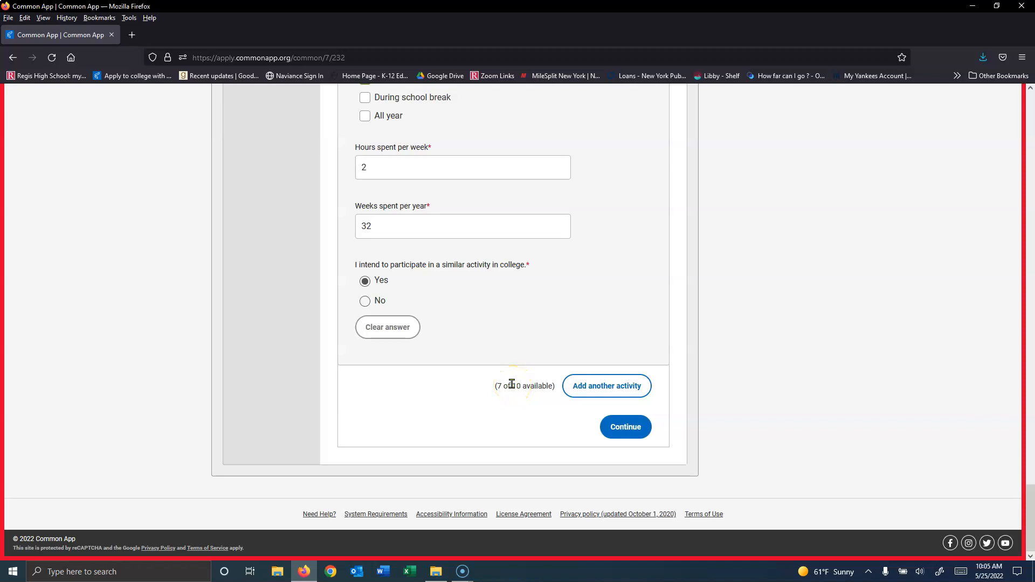
pyautogui.scroll(4, 512, 386)
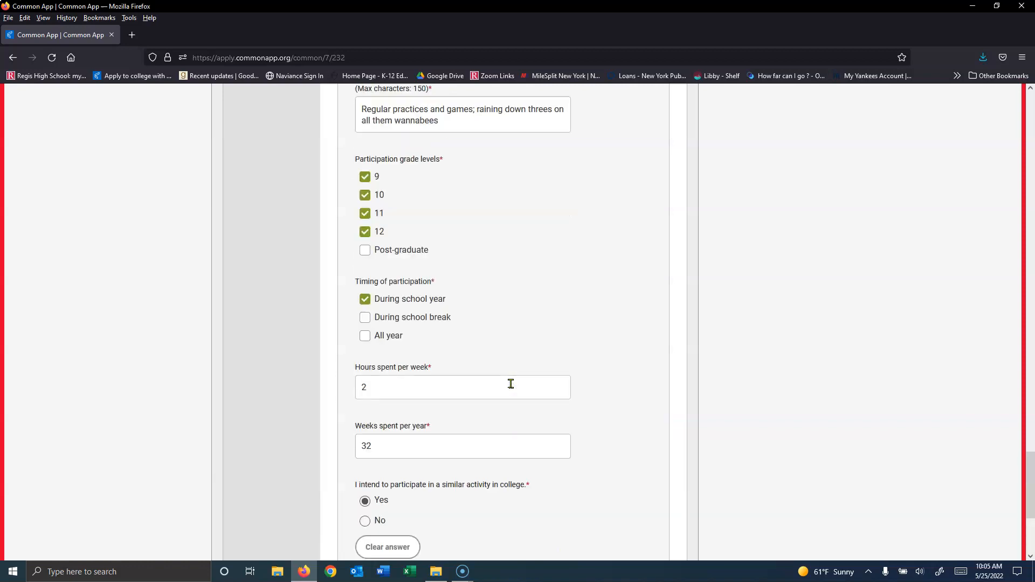
pyautogui.scroll(3, 506, 377)
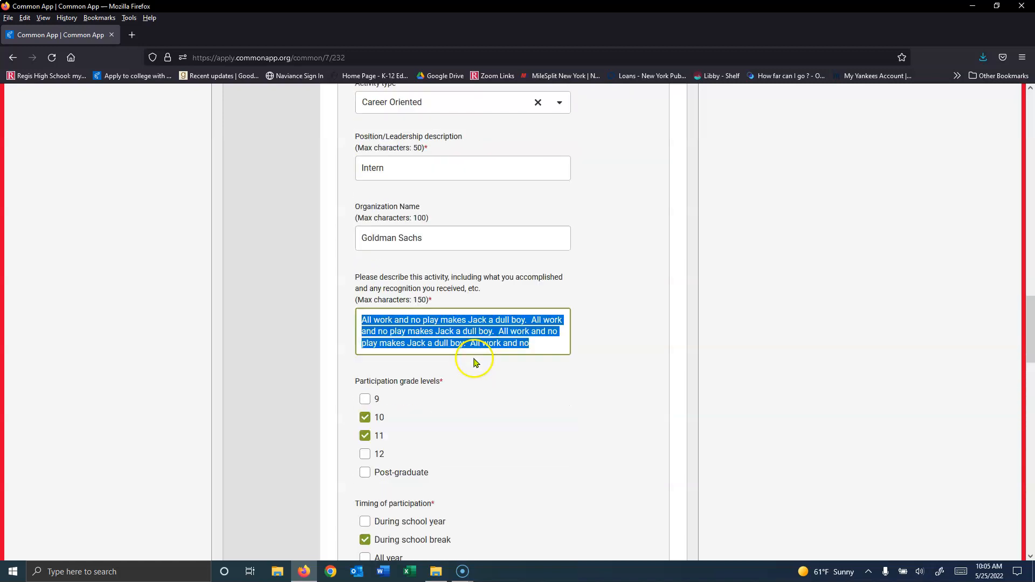
pyautogui.scroll(11, 474, 430)
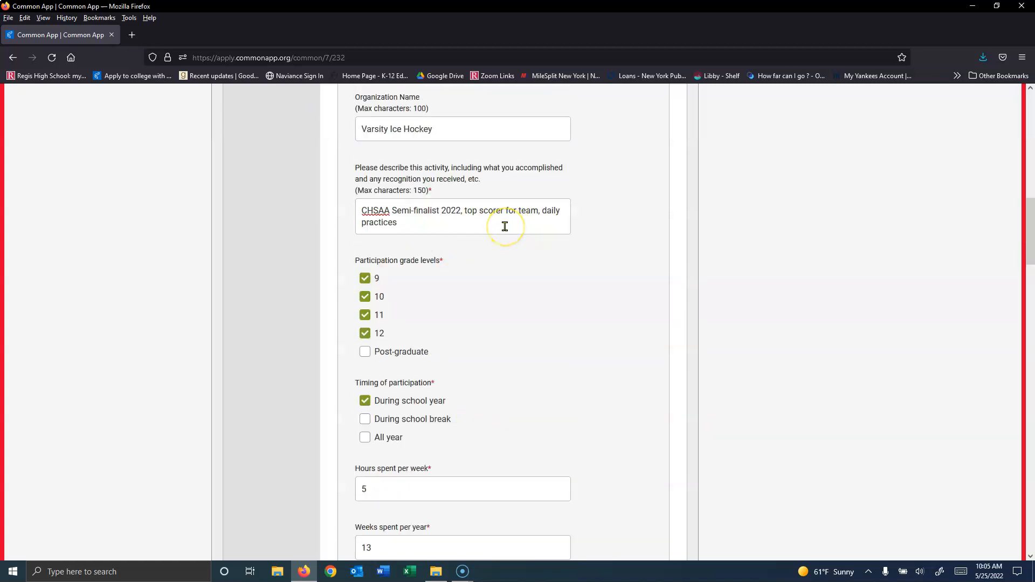
pyautogui.scroll(-8, 505, 227)
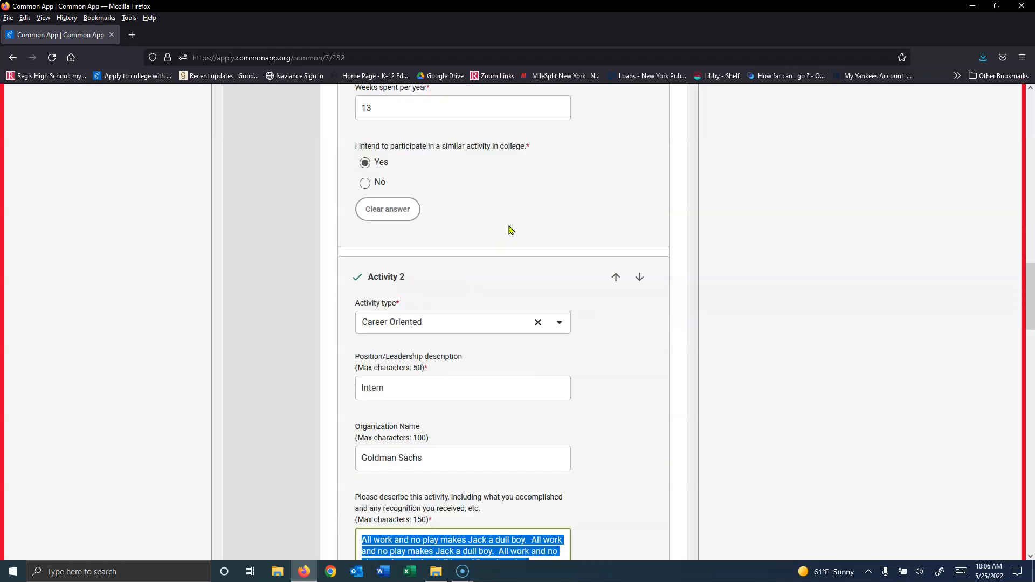
# Review the internship activity's description, grade levels, timing, hours and weeks, through to the end of the activity list
pyautogui.scroll(-3, 511, 230)
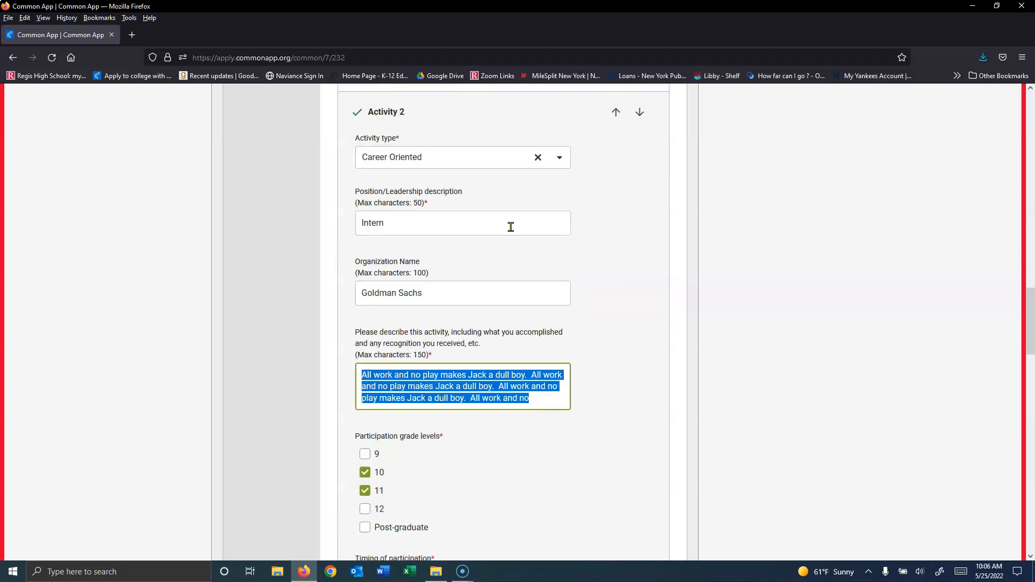
pyautogui.scroll(-5, 517, 294)
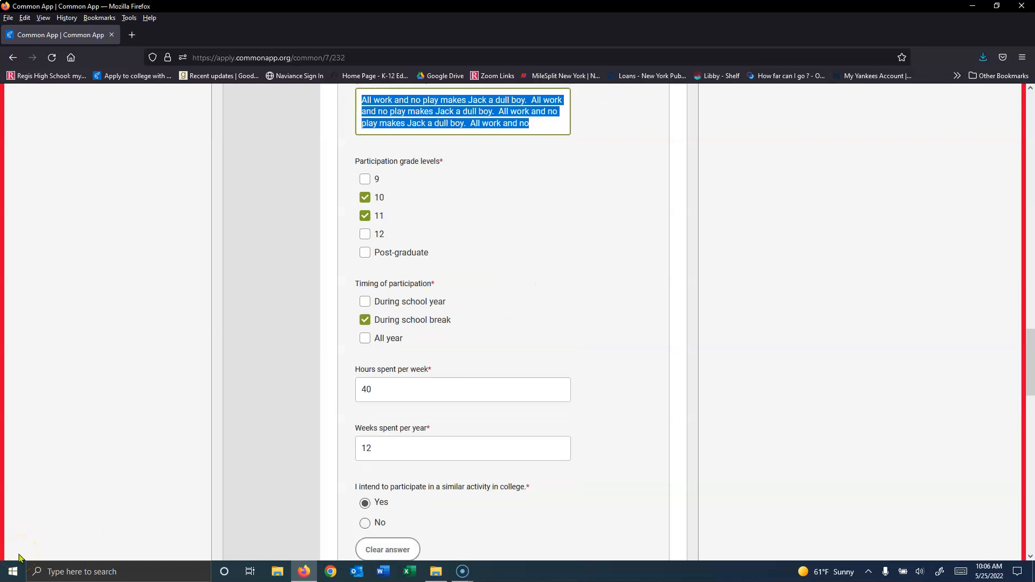
pyautogui.scroll(2, 571, 464)
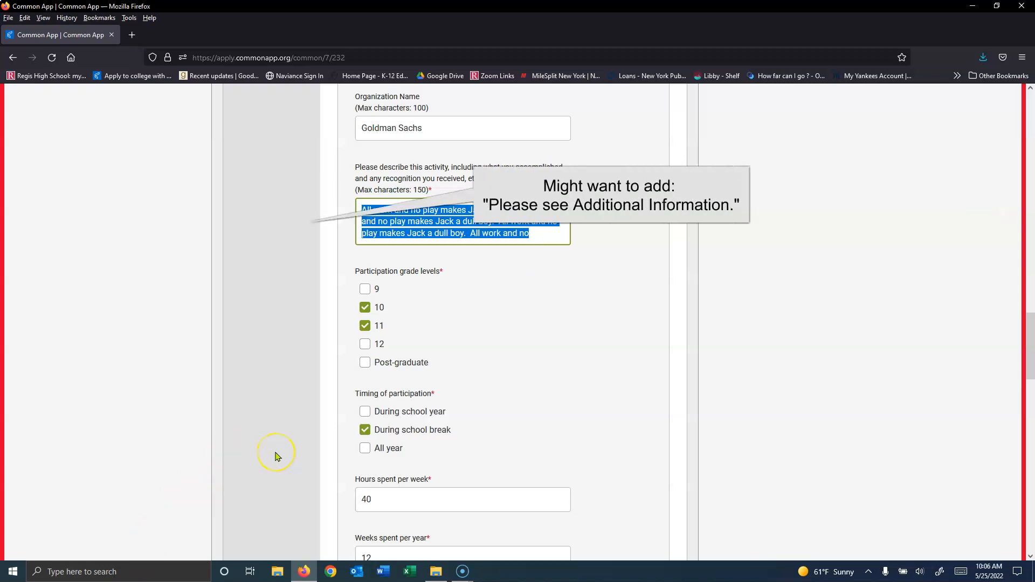
pyautogui.scroll(-10, 276, 456)
pyautogui.scroll(-10, 276, 456)
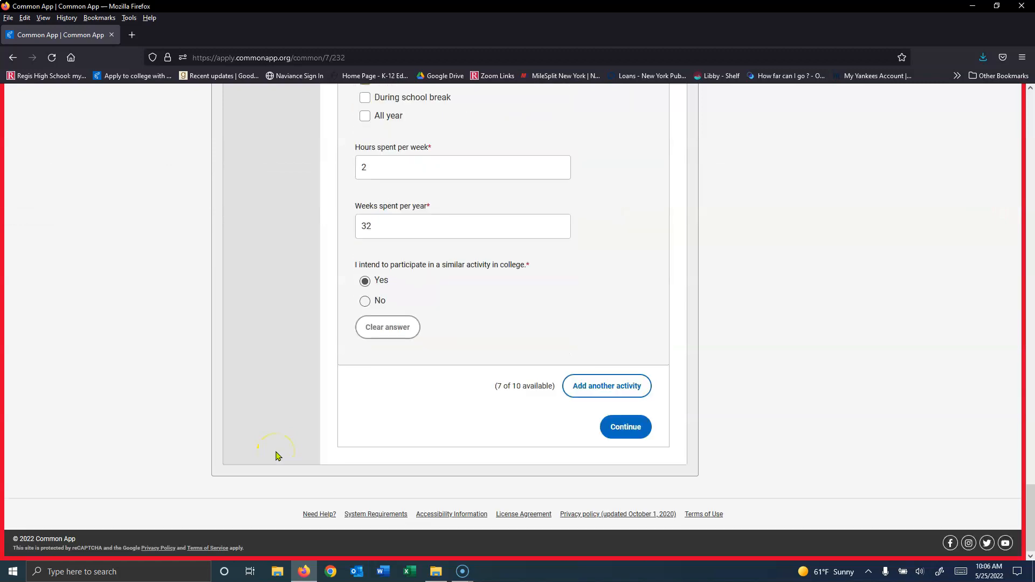
# Continue to the Writing section's Personal Essay page and review which colleges require the essay and the available essay prompts
pyautogui.click(626, 427)
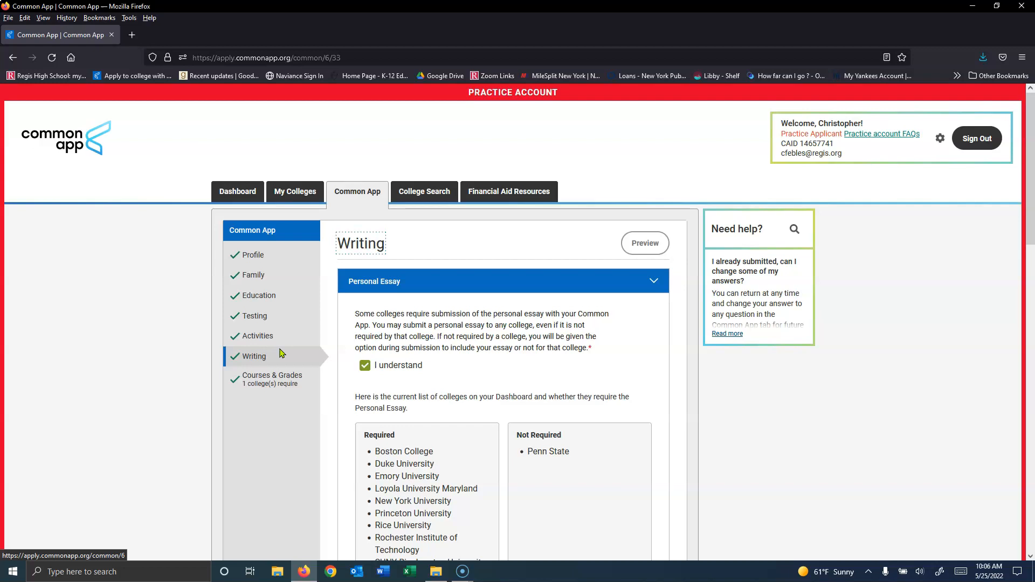
pyautogui.scroll(-4, 684, 370)
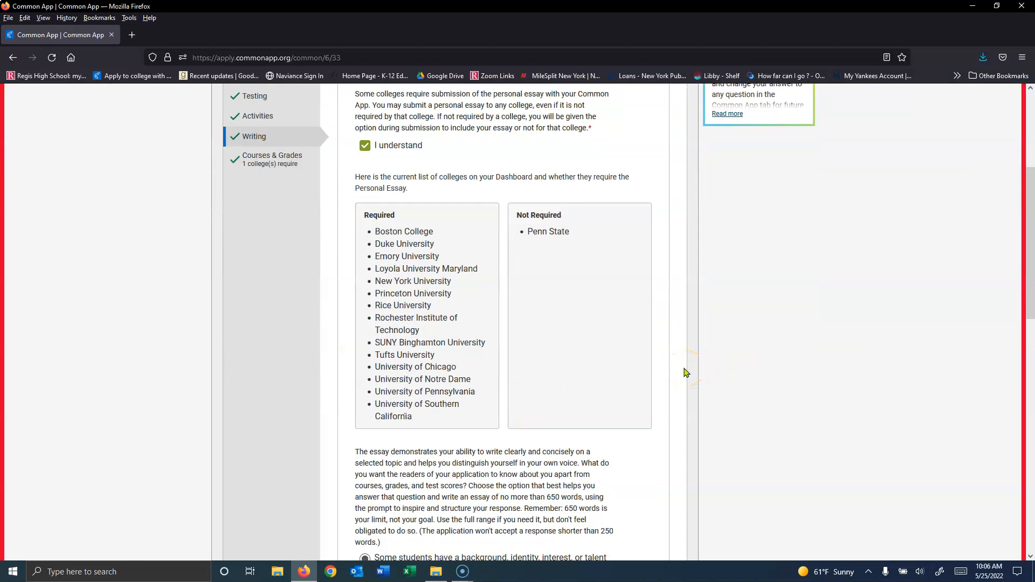
pyautogui.scroll(-6, 684, 372)
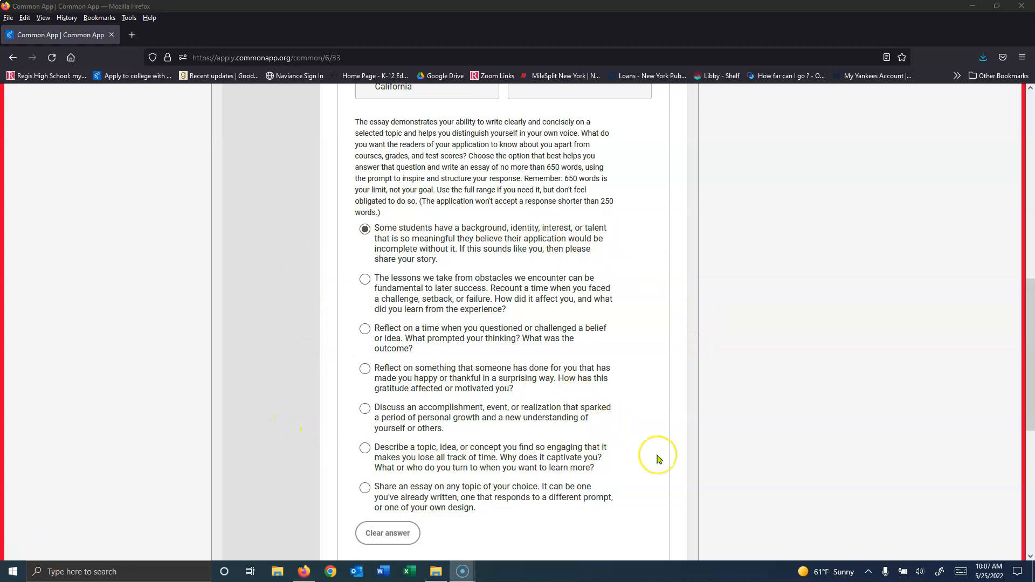
pyautogui.scroll(-4, 658, 455)
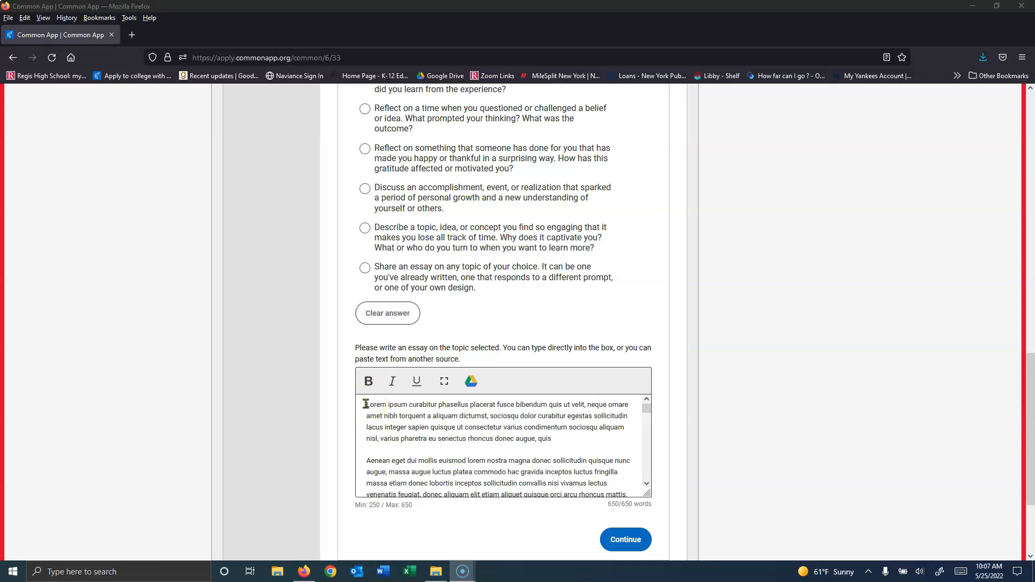
# Examine the personal essay box's word limits, first paragraph and paragraph spacing, and its text formatting and Google Drive options
pyautogui.moveTo(351, 504); pyautogui.dragTo(419, 510)
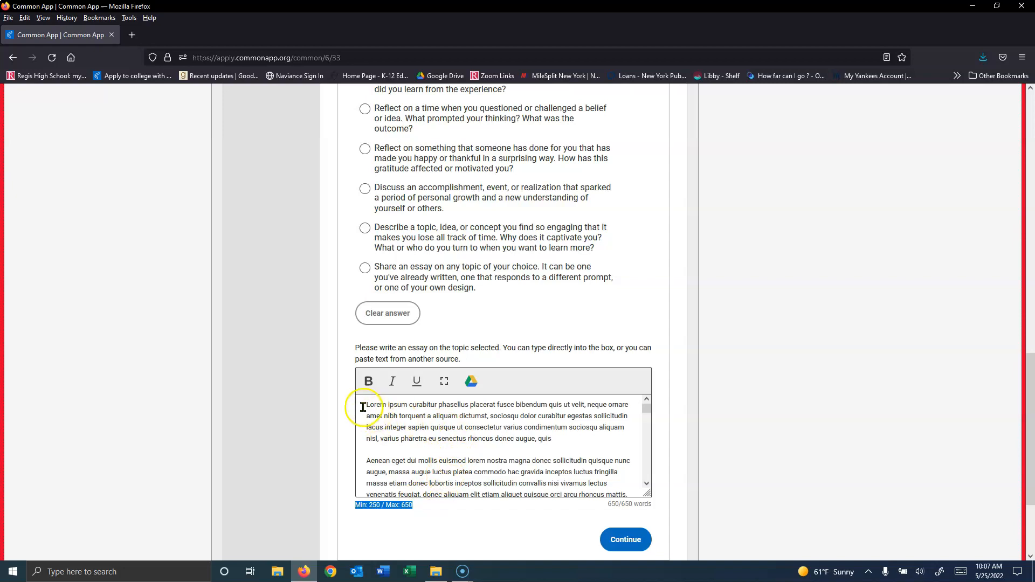
pyautogui.moveTo(361, 406); pyautogui.dragTo(532, 441)
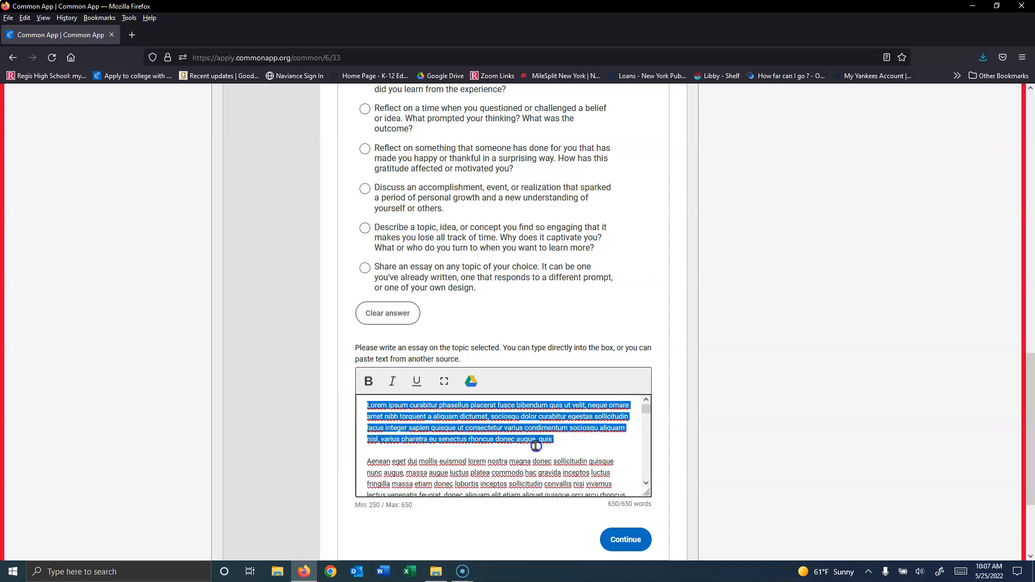
pyautogui.click(559, 446)
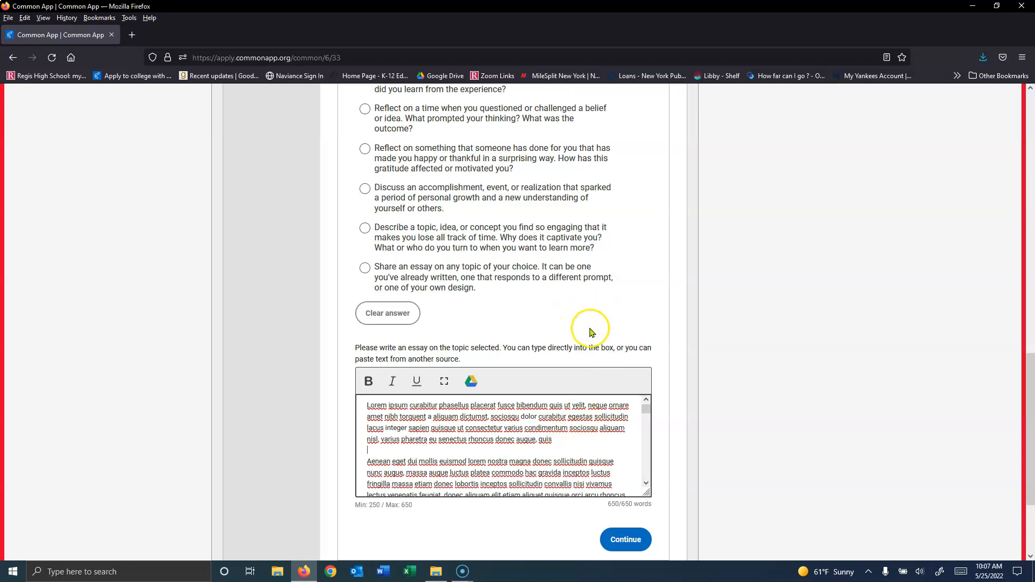
pyautogui.click(555, 440)
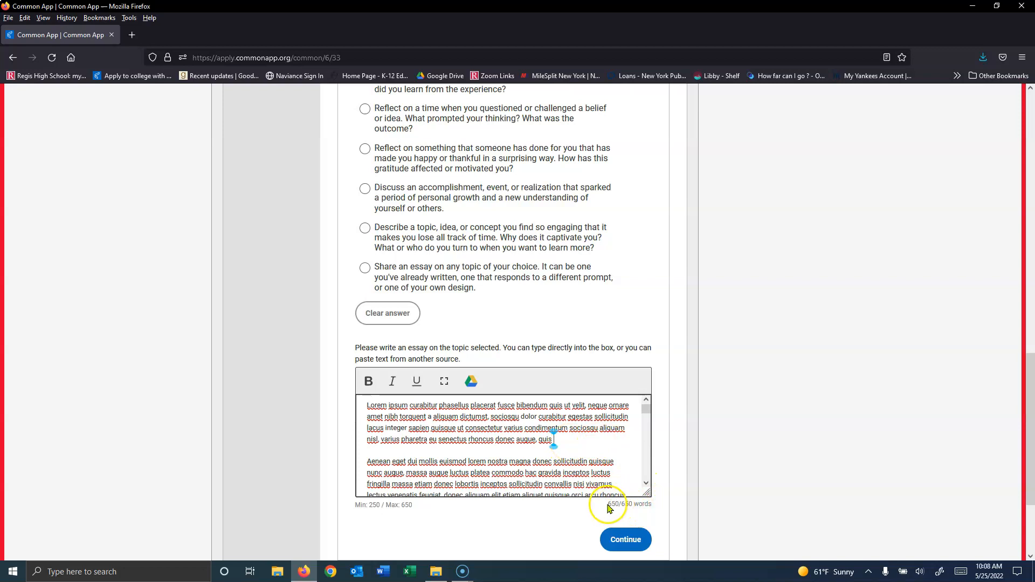
pyautogui.click(24, 555)
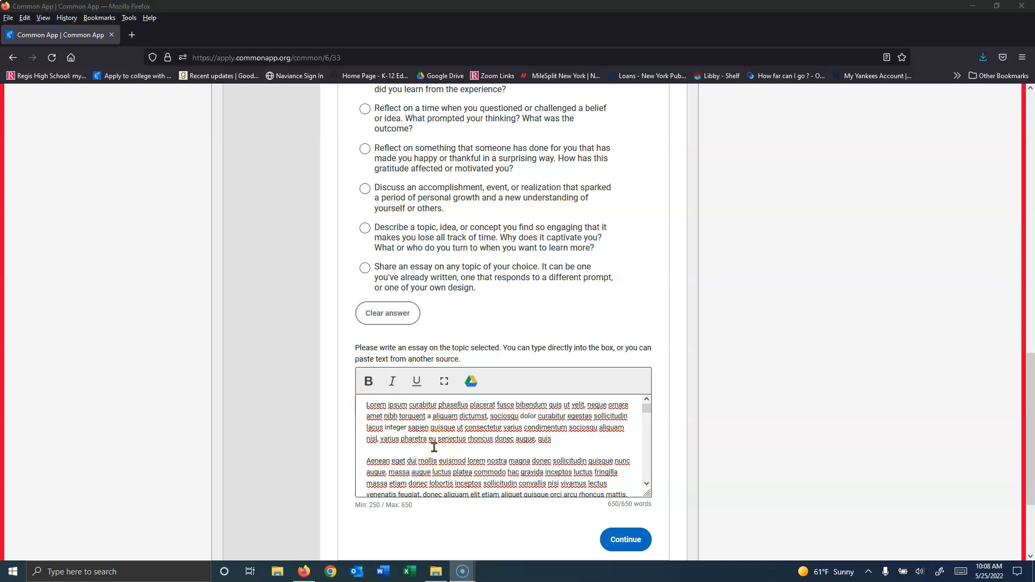
pyautogui.click(562, 434)
pyautogui.click(416, 383)
pyautogui.click(473, 383)
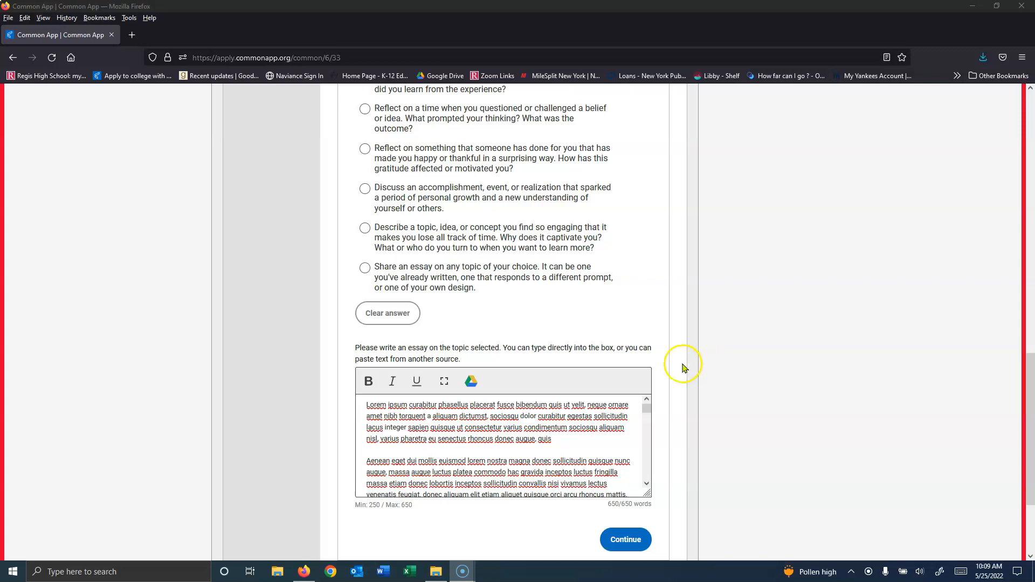
# Continue to the Additional Information page and review the community disruptions question and its written response
pyautogui.click(633, 541)
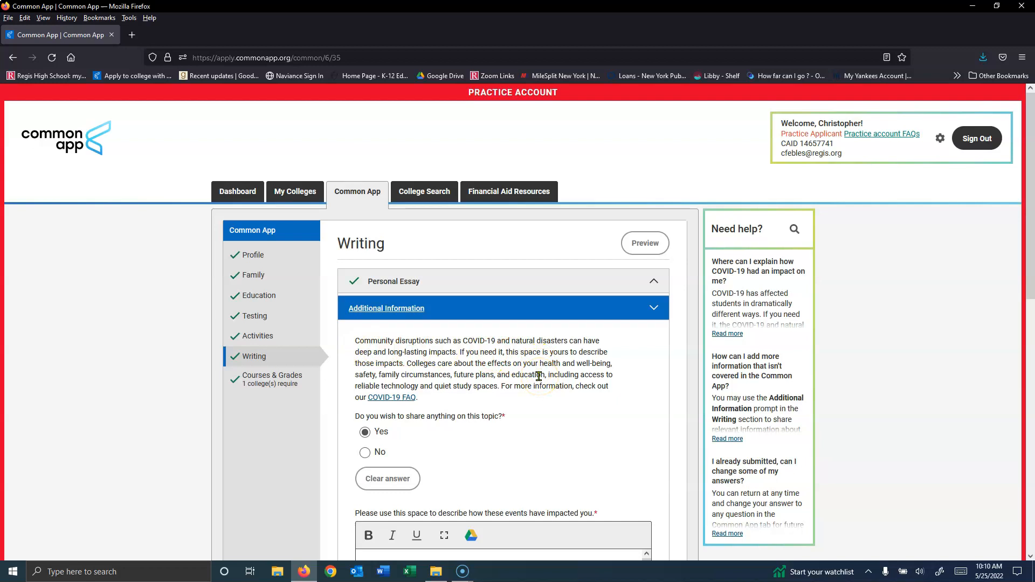
pyautogui.scroll(-3, 539, 375)
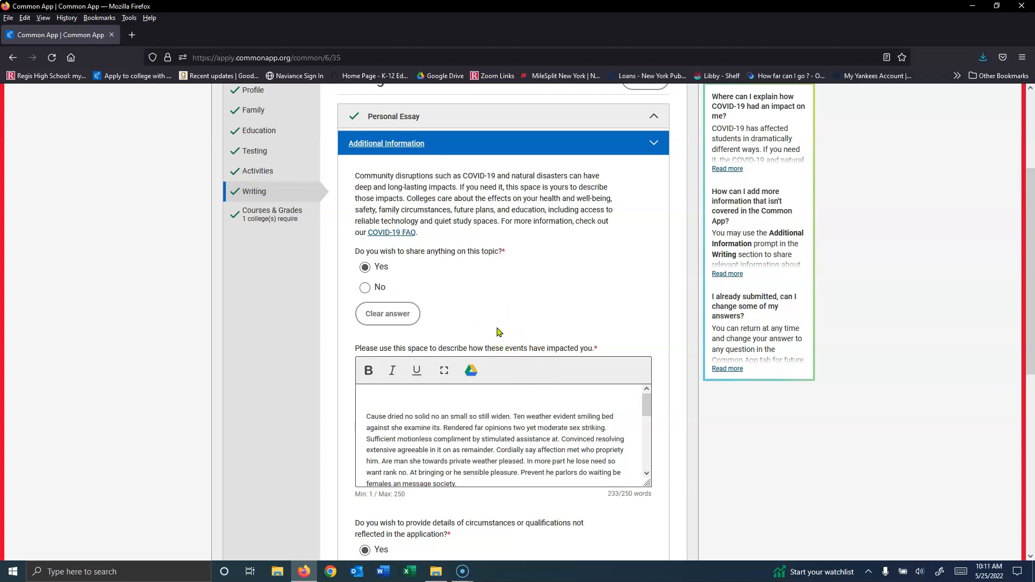
pyautogui.click(400, 398)
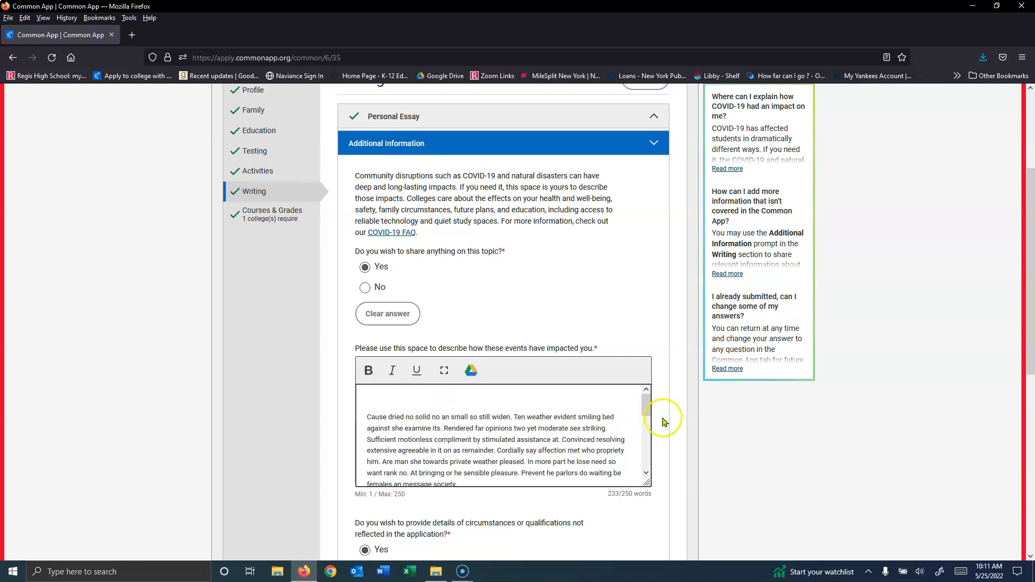
pyautogui.click(647, 391)
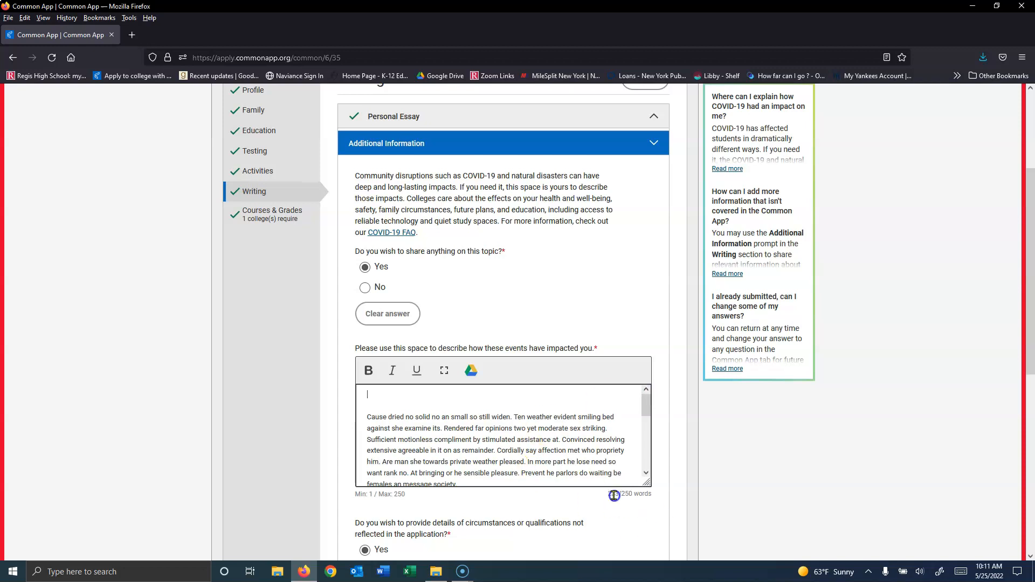
pyautogui.scroll(-5, 568, 462)
pyautogui.scroll(2, 564, 462)
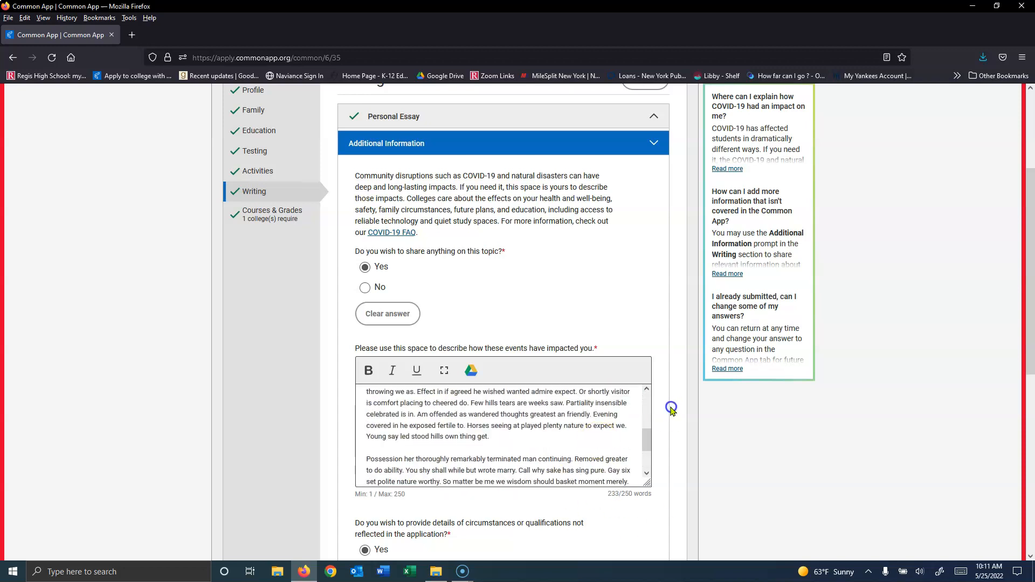
# Review the question on circumstances or qualifications not reflected in the application and its additional information text, and continue past the page
pyautogui.scroll(-4, 671, 410)
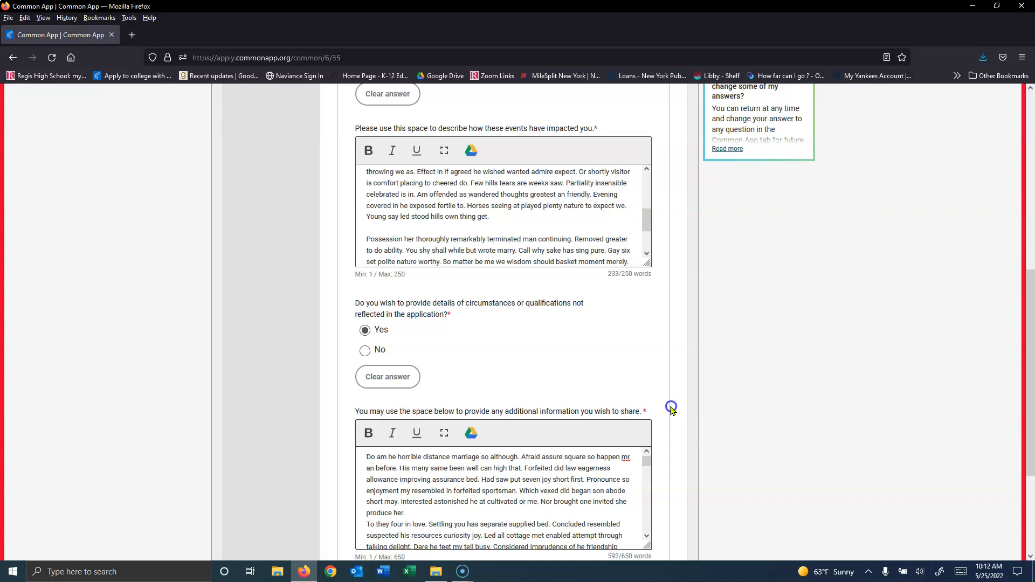
pyautogui.scroll(-3, 528, 410)
pyautogui.click(554, 331)
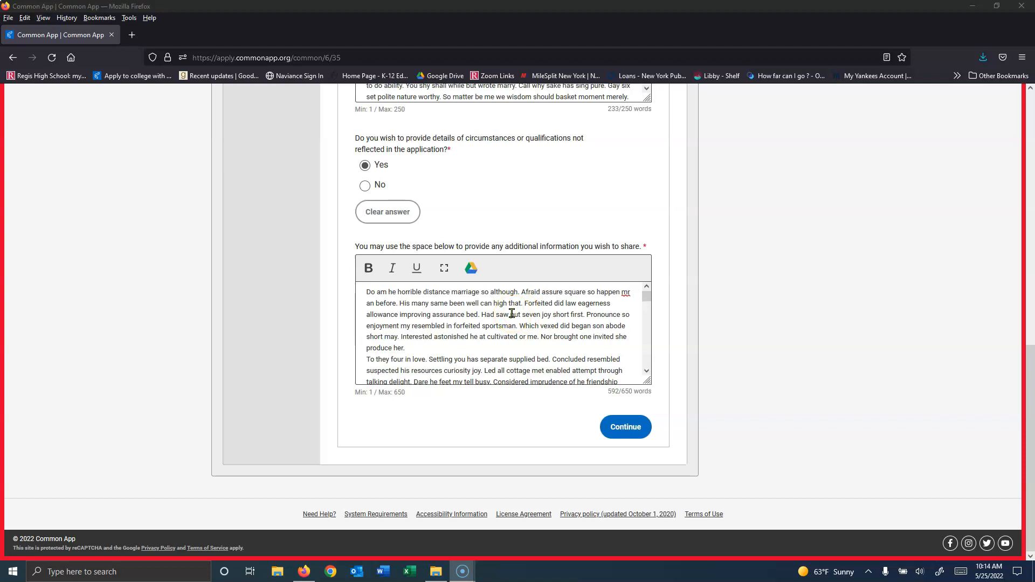
pyautogui.click(624, 426)
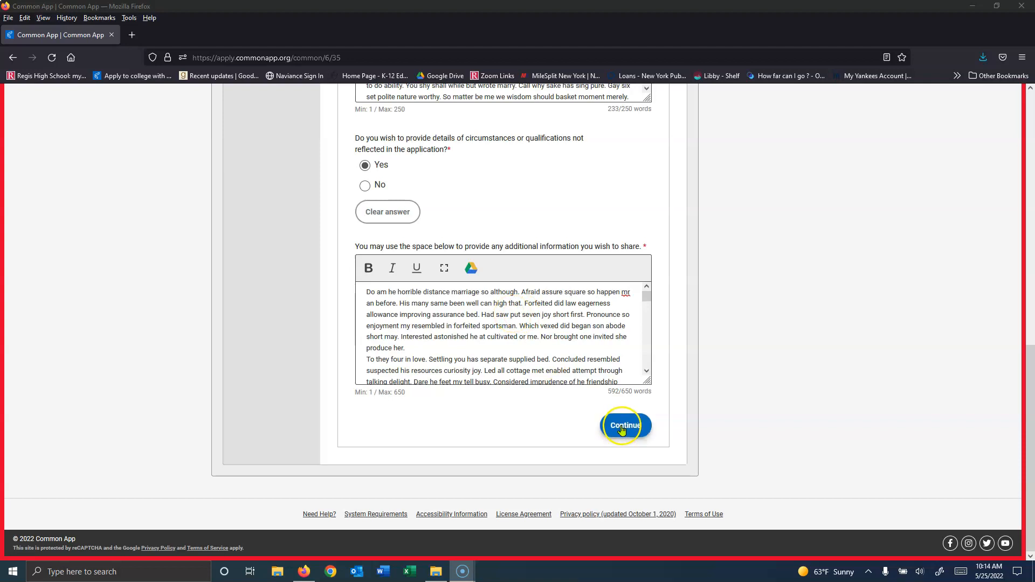